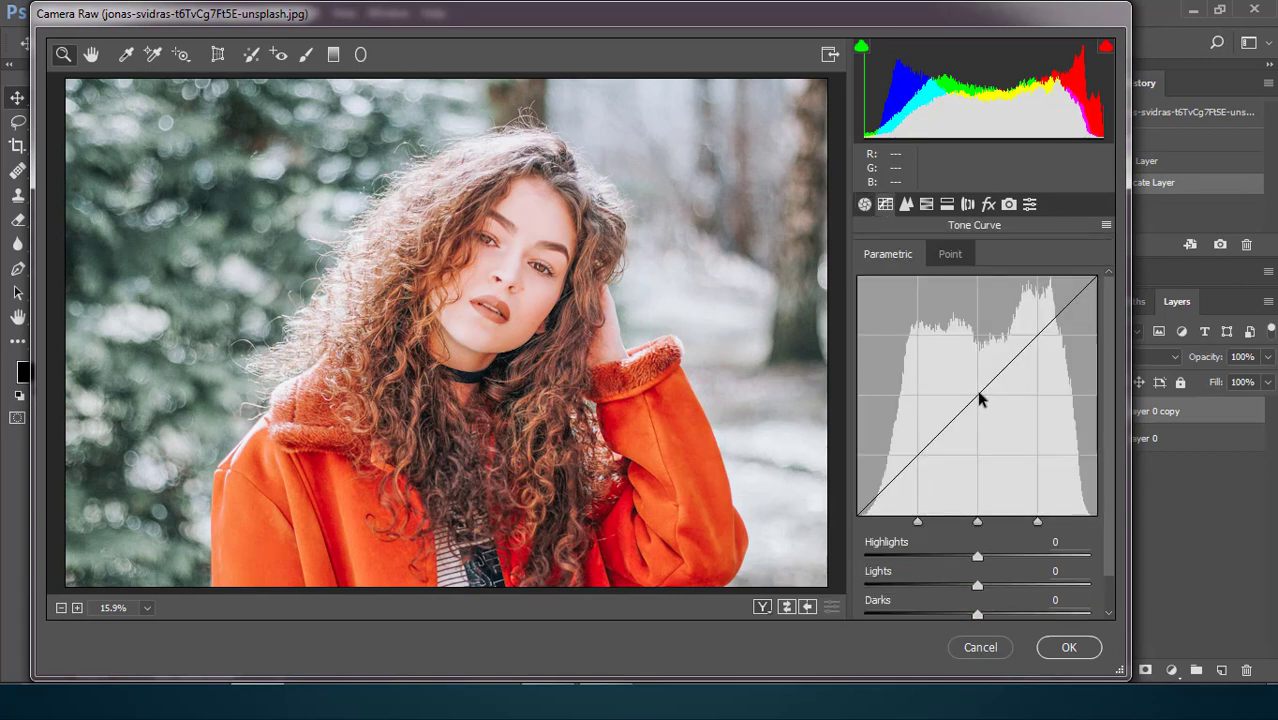
# Shape the RGB point tone curve by lowering the midtones to input 140, output 105 and raising the black point to output 41.
pyautogui.click(950, 255)
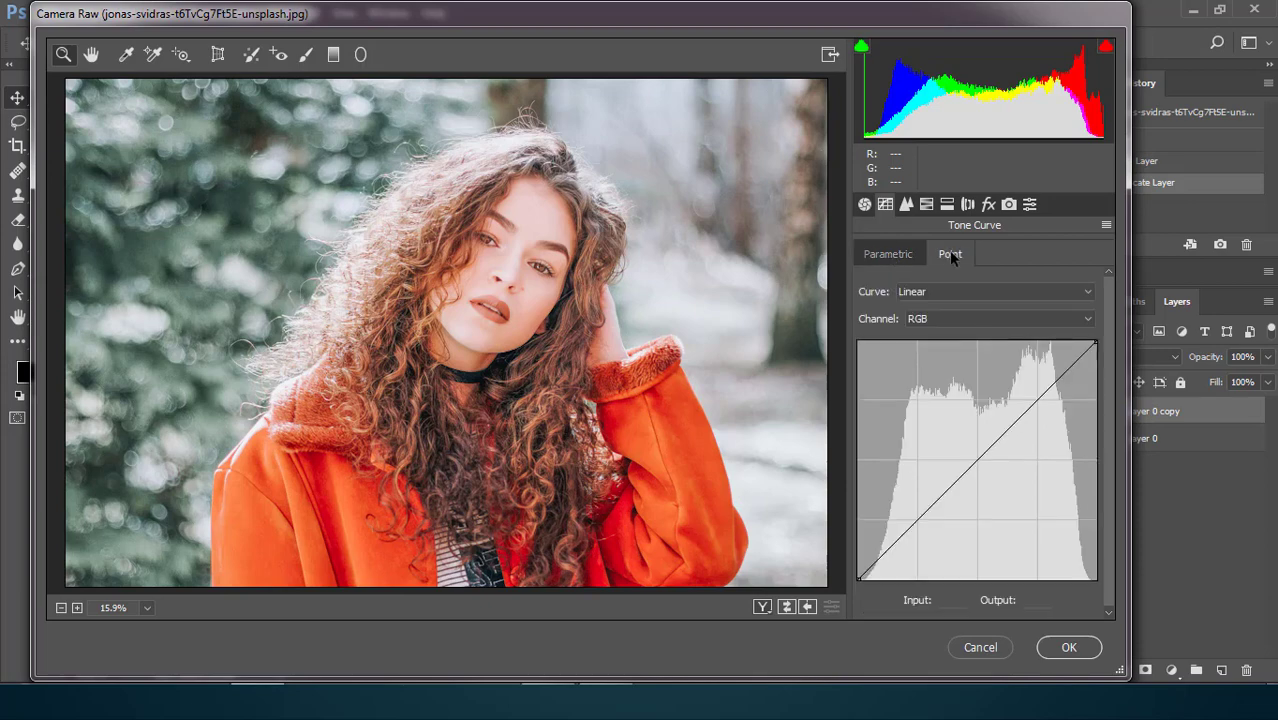
pyautogui.click(976, 460)
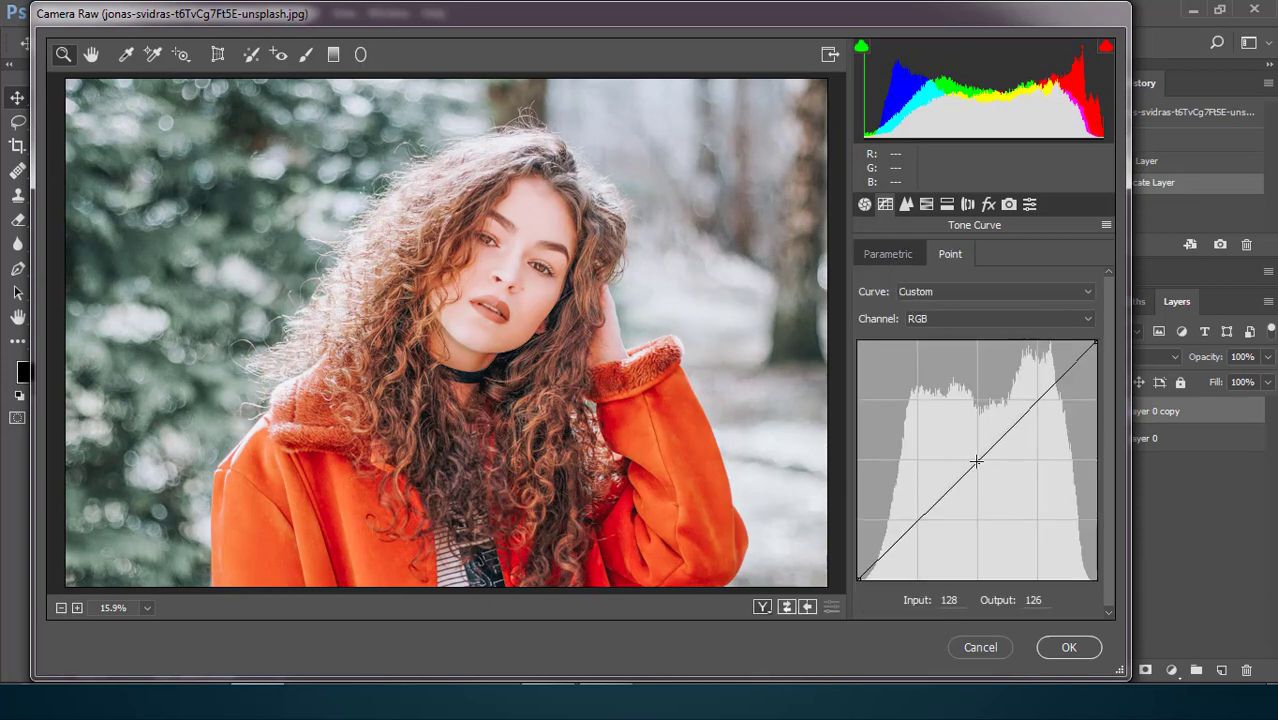
pyautogui.moveTo(976, 460); pyautogui.dragTo(989, 482)
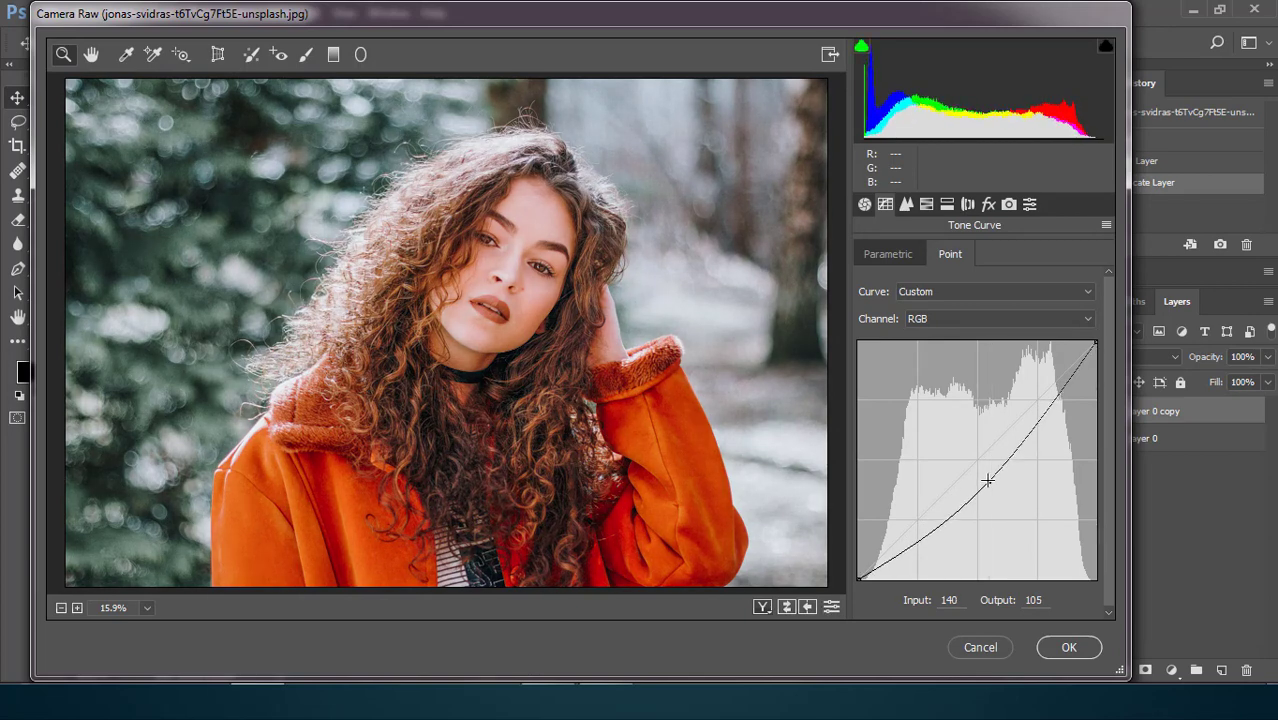
pyautogui.moveTo(858, 580); pyautogui.dragTo(856, 541)
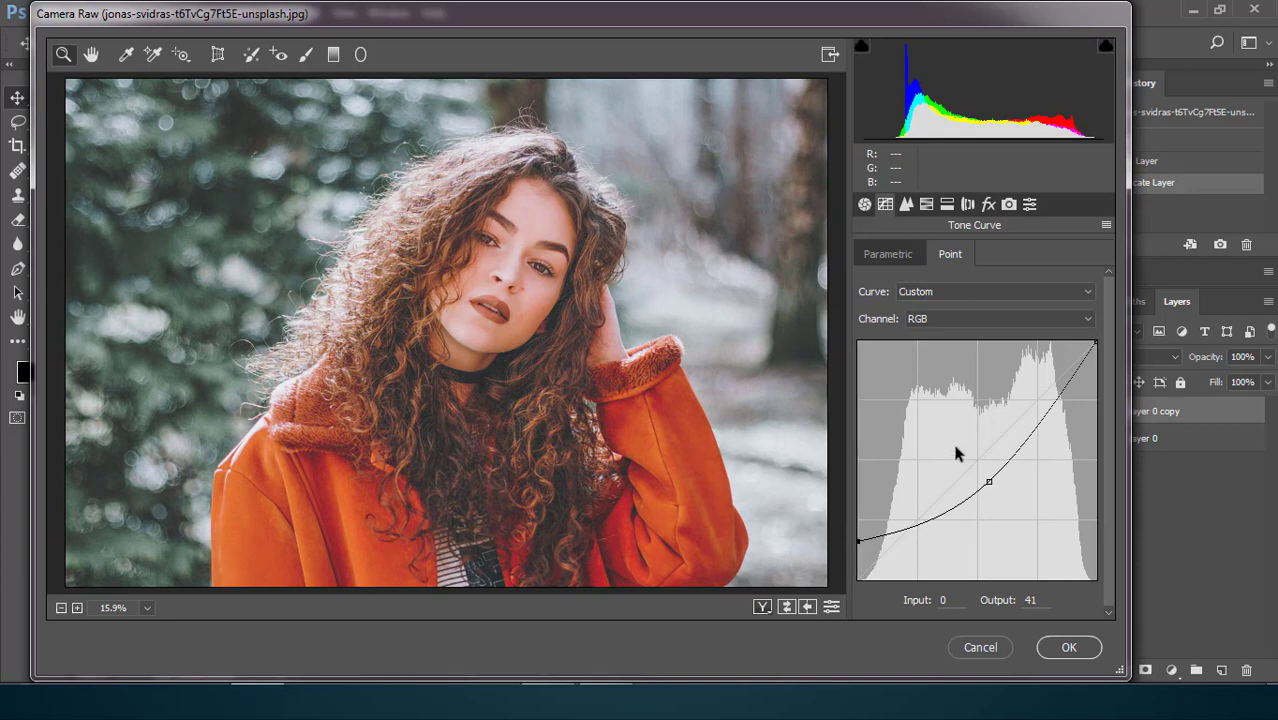
# Shift the HSL hues by setting Yellows to -100, Greens to -100, Aquas to +50 and Blues to -50.
pyautogui.click(907, 205)
pyautogui.click(929, 205)
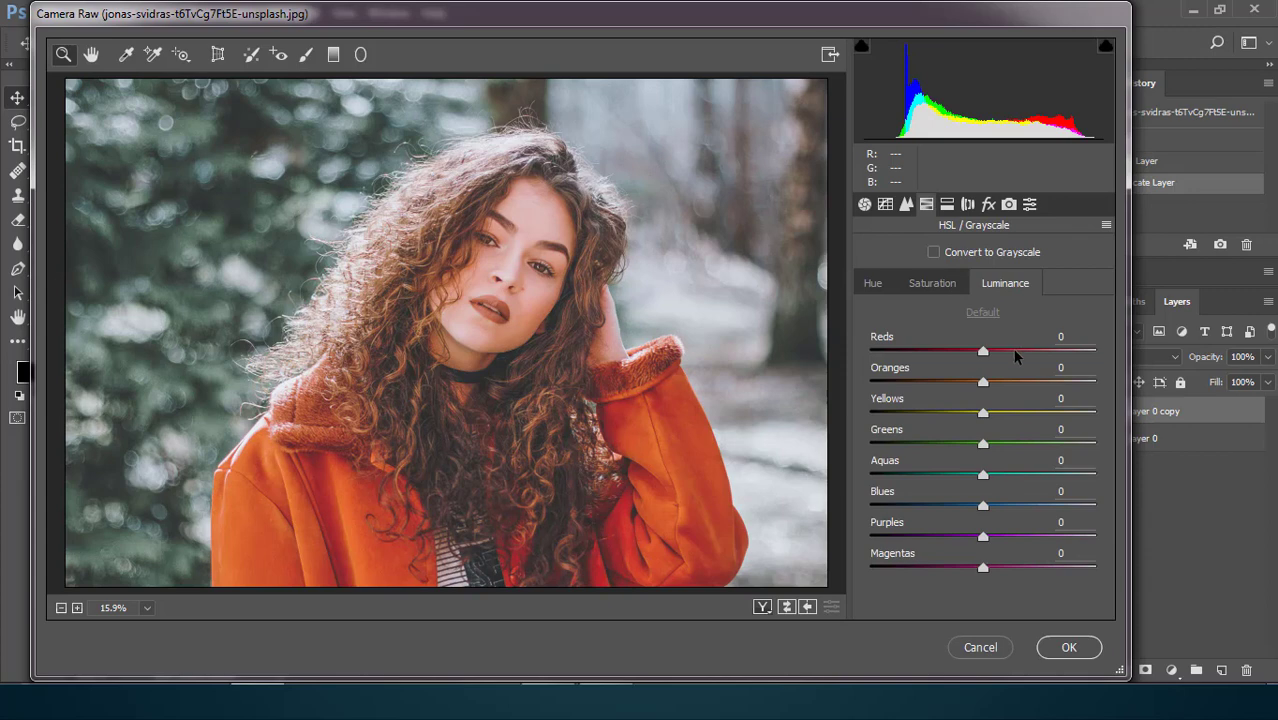
pyautogui.click(876, 283)
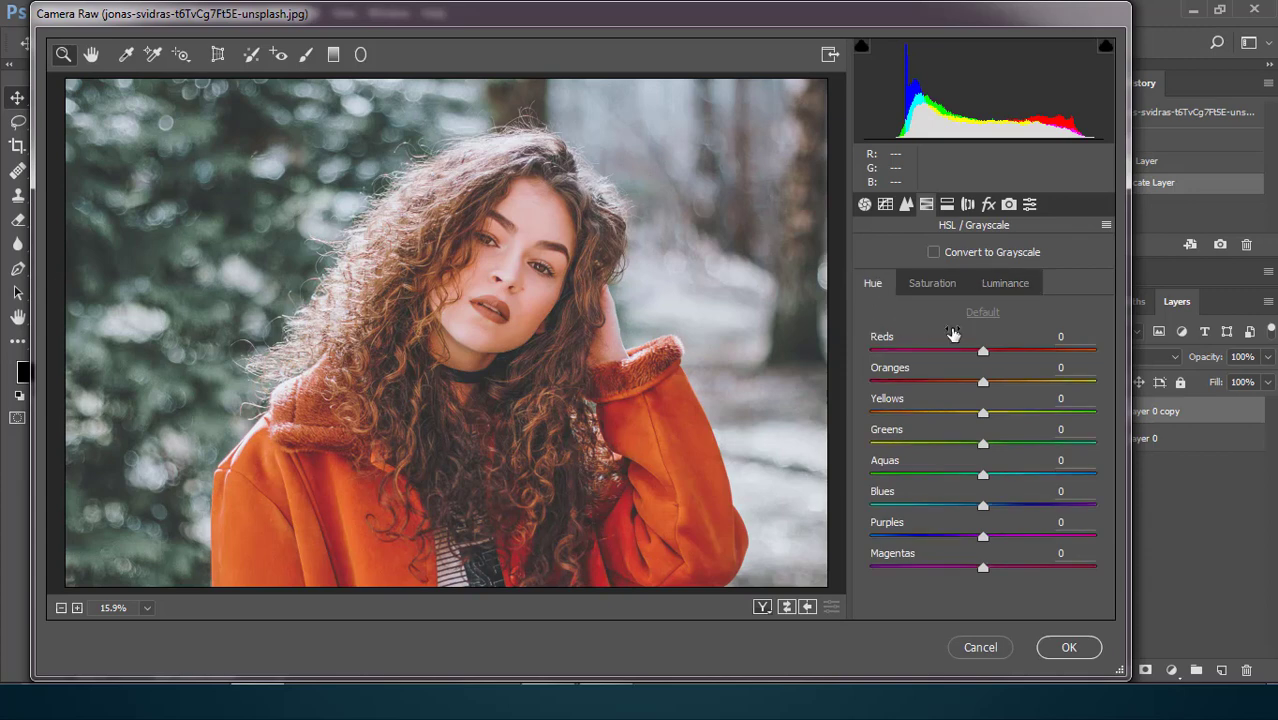
pyautogui.moveTo(983, 413); pyautogui.dragTo(861, 418)
pyautogui.moveTo(983, 447); pyautogui.dragTo(851, 443)
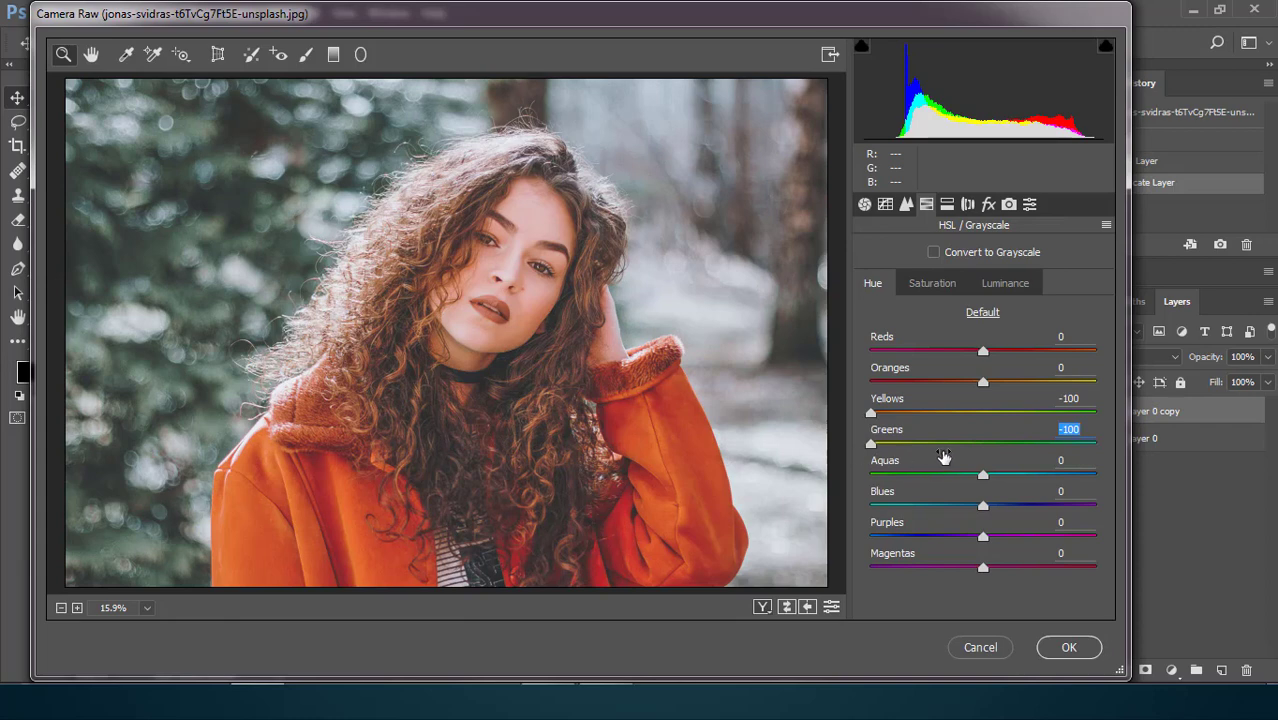
pyautogui.moveTo(982, 476); pyautogui.dragTo(1038, 478)
pyautogui.moveTo(983, 506); pyautogui.dragTo(926, 515)
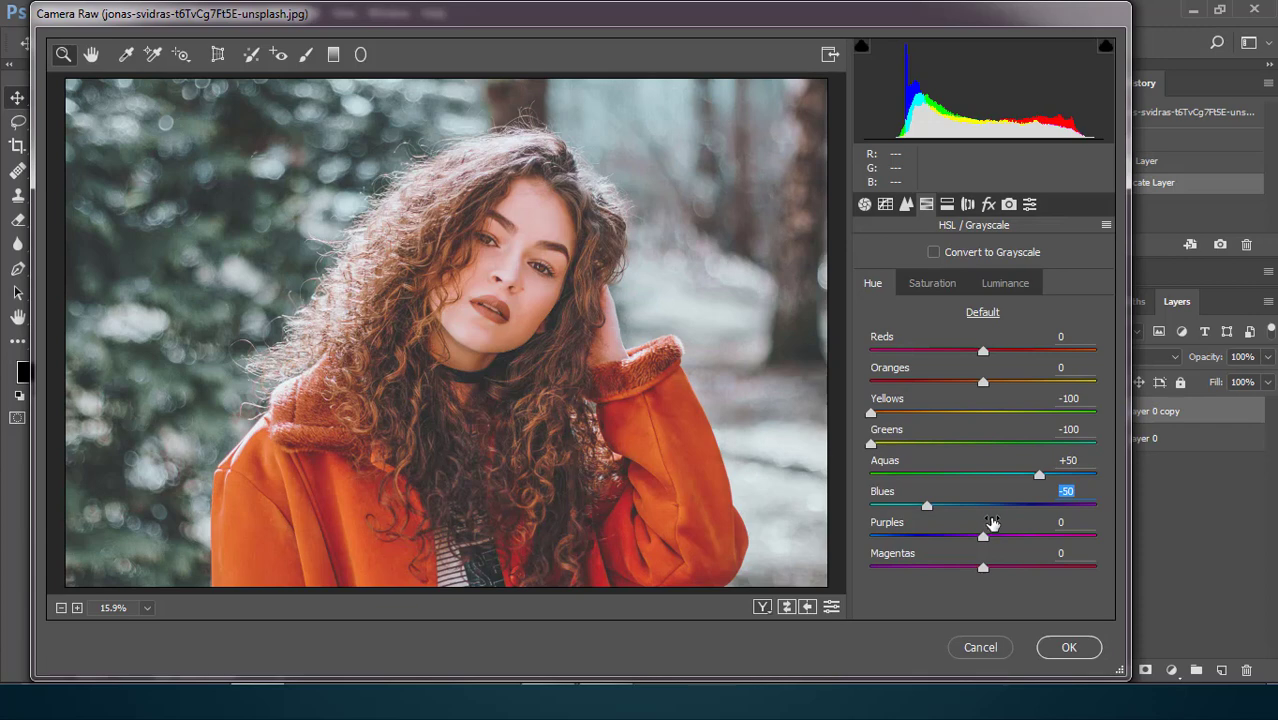
pyautogui.click(1020, 285)
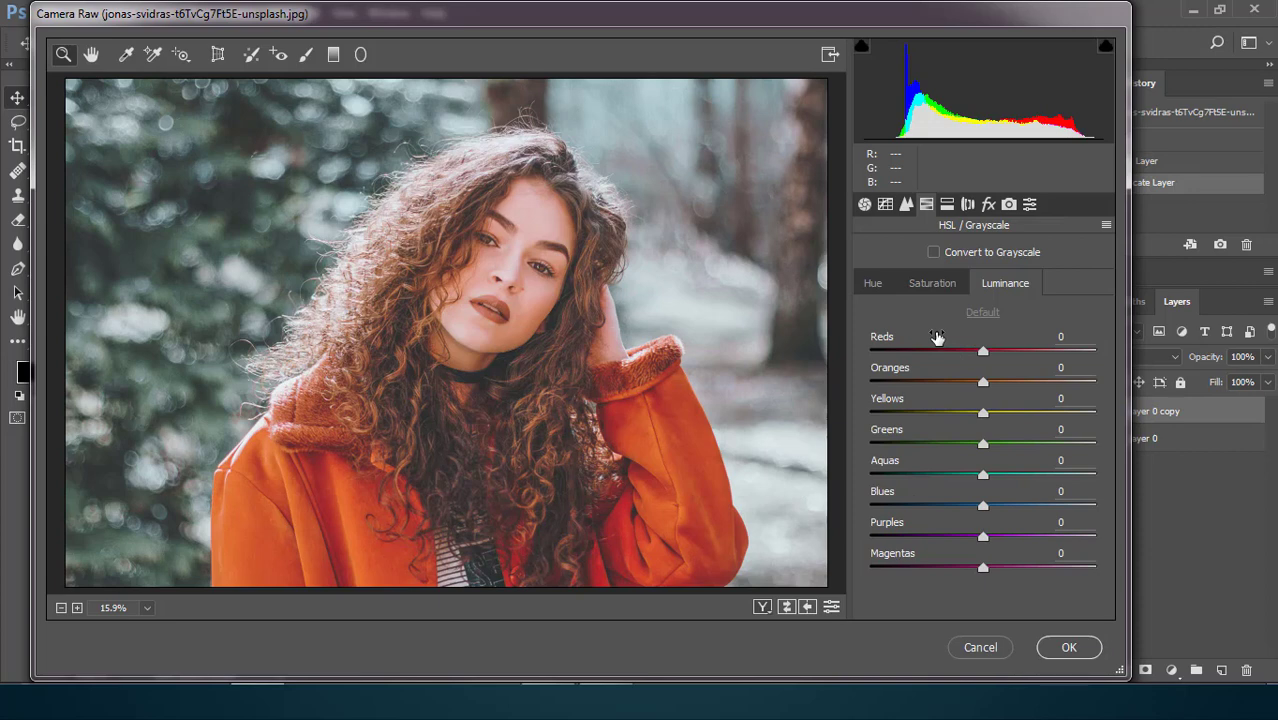
pyautogui.click(874, 283)
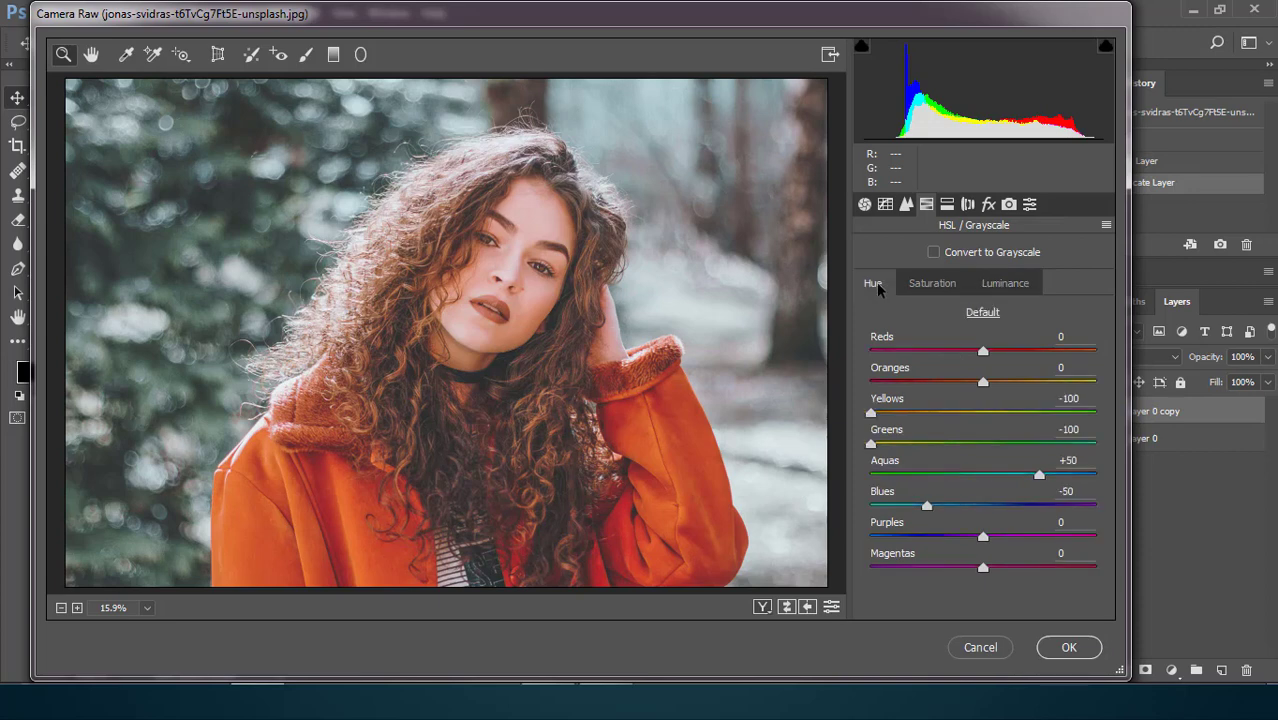
pyautogui.click(1005, 283)
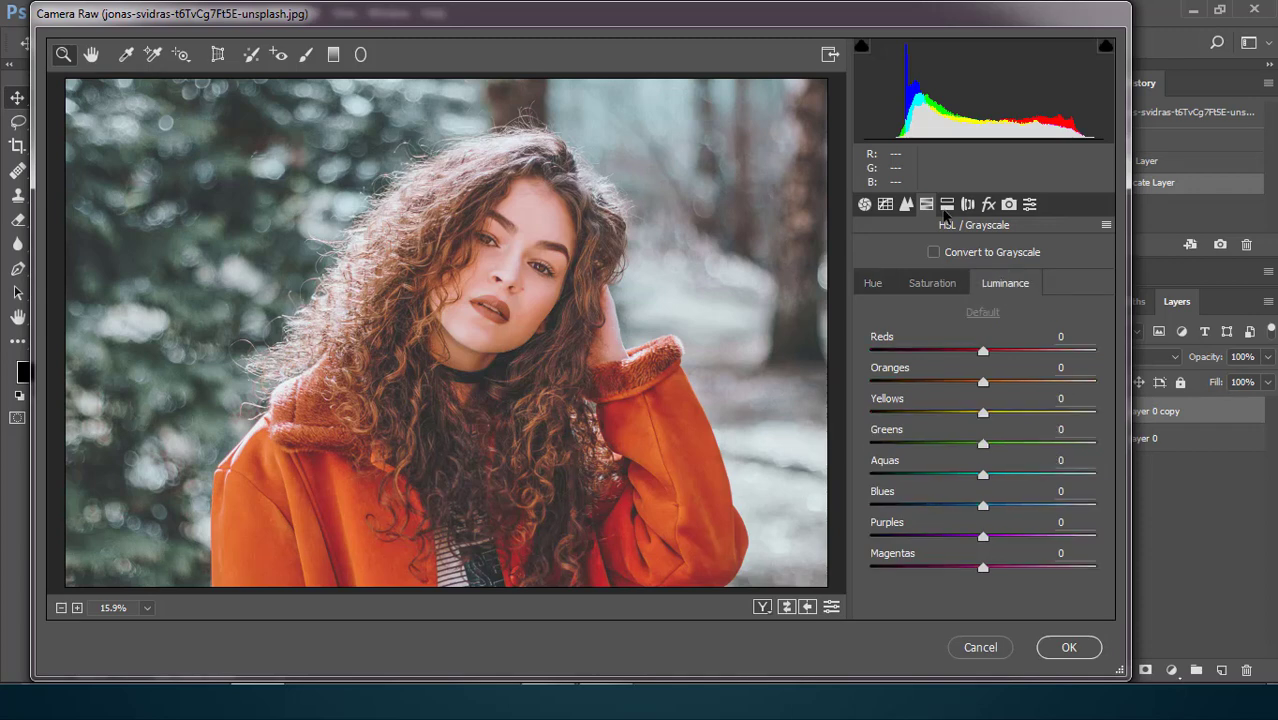
# Split-tone the photo with highlights at hue 200 and saturation 25, and shadows at hue 18 and saturation 10.
pyautogui.click(947, 205)
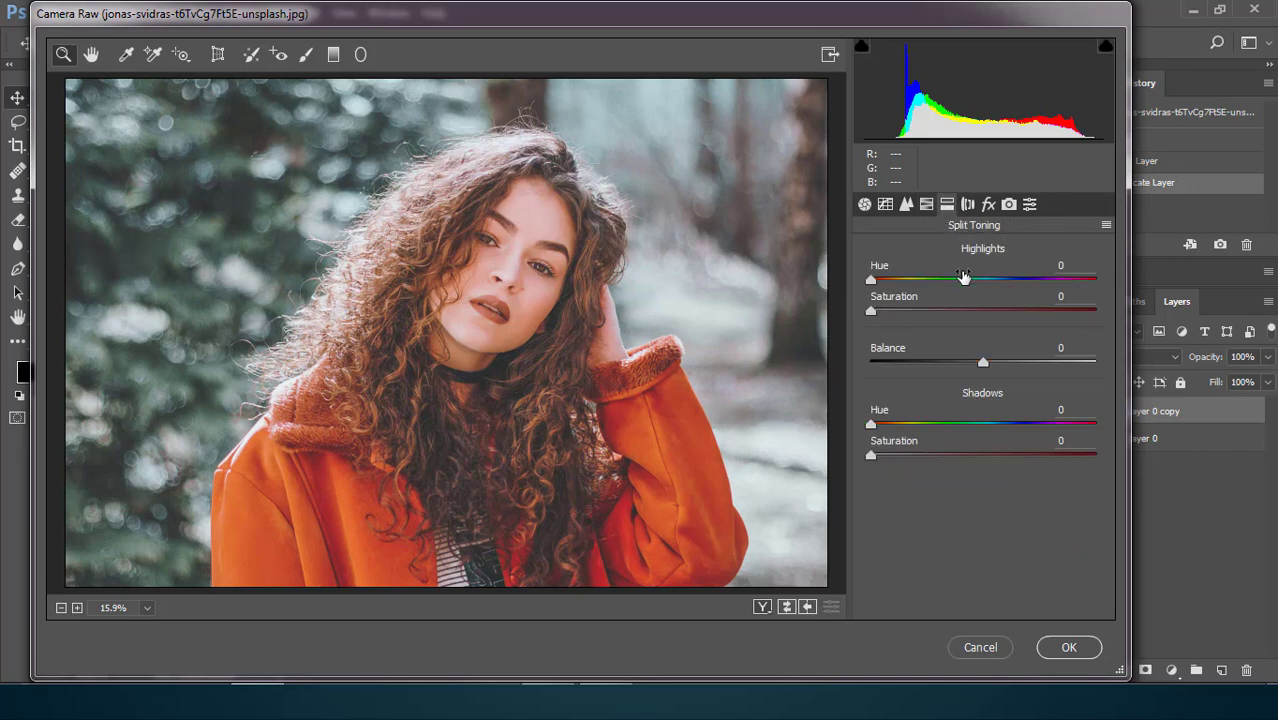
pyautogui.moveTo(871, 283); pyautogui.dragTo(995, 303)
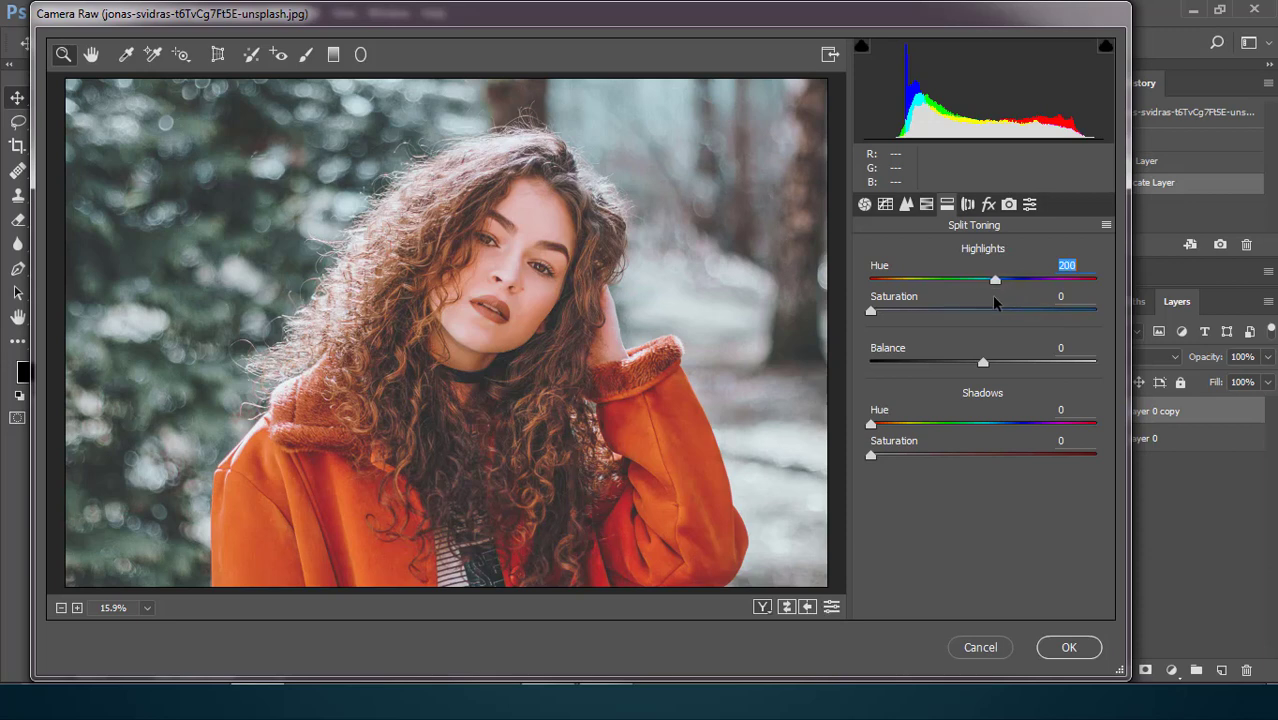
pyautogui.moveTo(870, 316); pyautogui.dragTo(926, 320)
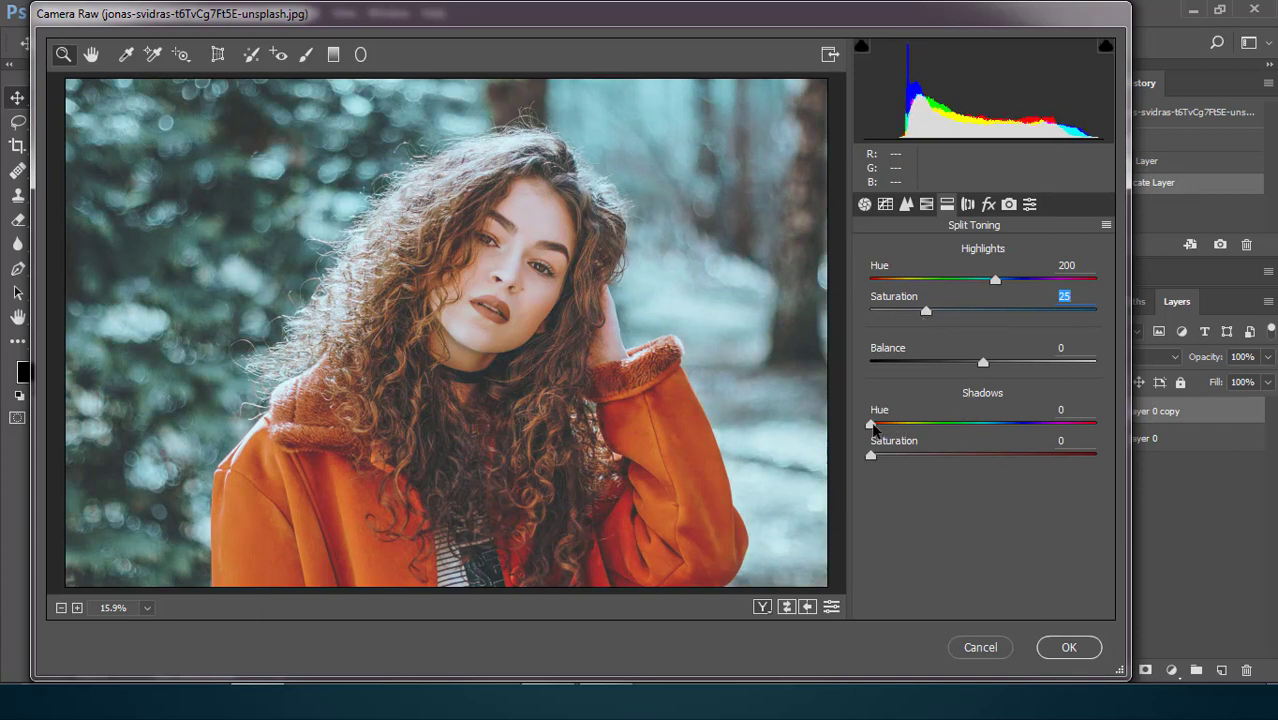
pyautogui.moveTo(871, 425); pyautogui.dragTo(882, 428)
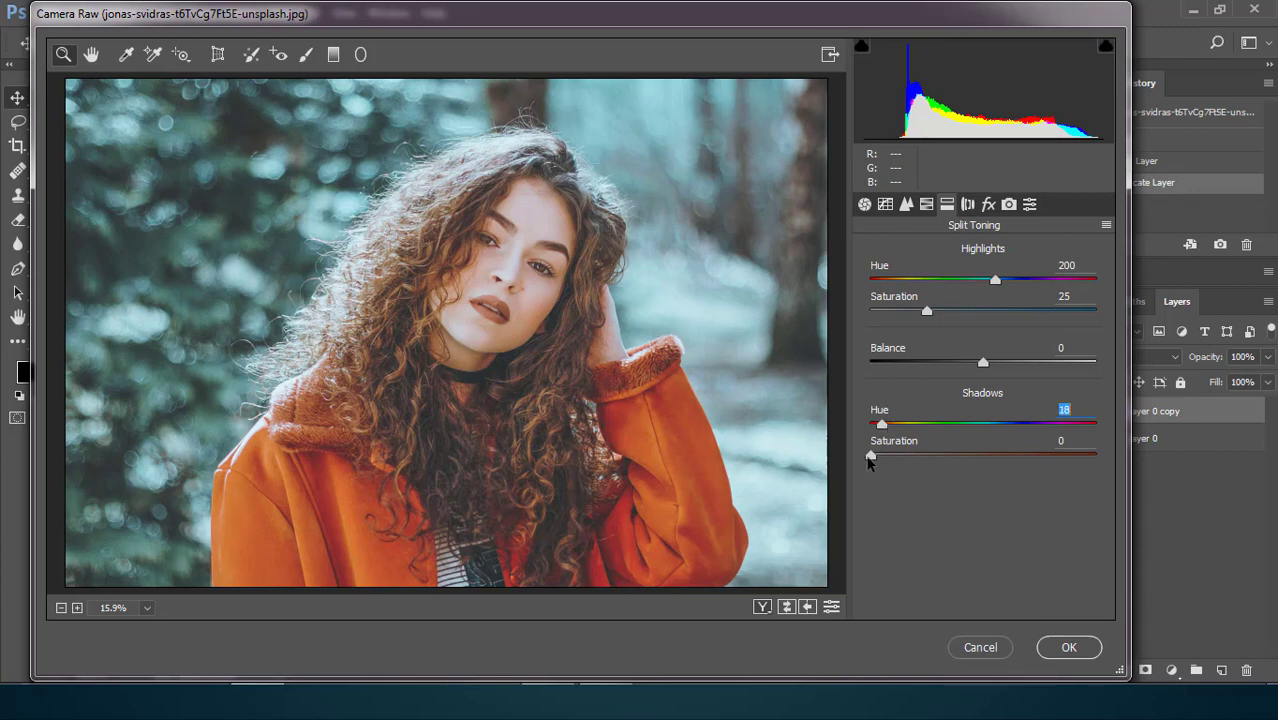
pyautogui.moveTo(870, 457); pyautogui.dragTo(892, 457)
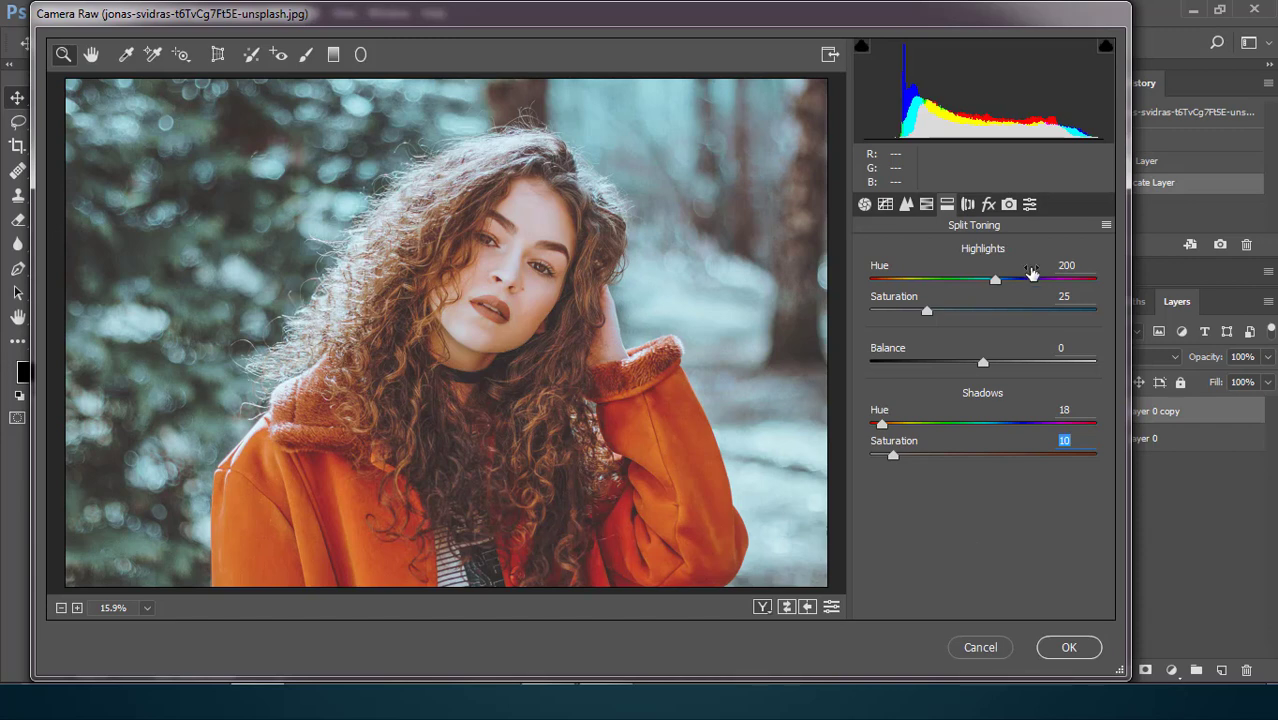
# Calibrate the primaries with red hue +23, green hue +20, blue hue -38 and blue saturation -100, compare before and after, and apply the filter.
pyautogui.click(1009, 205)
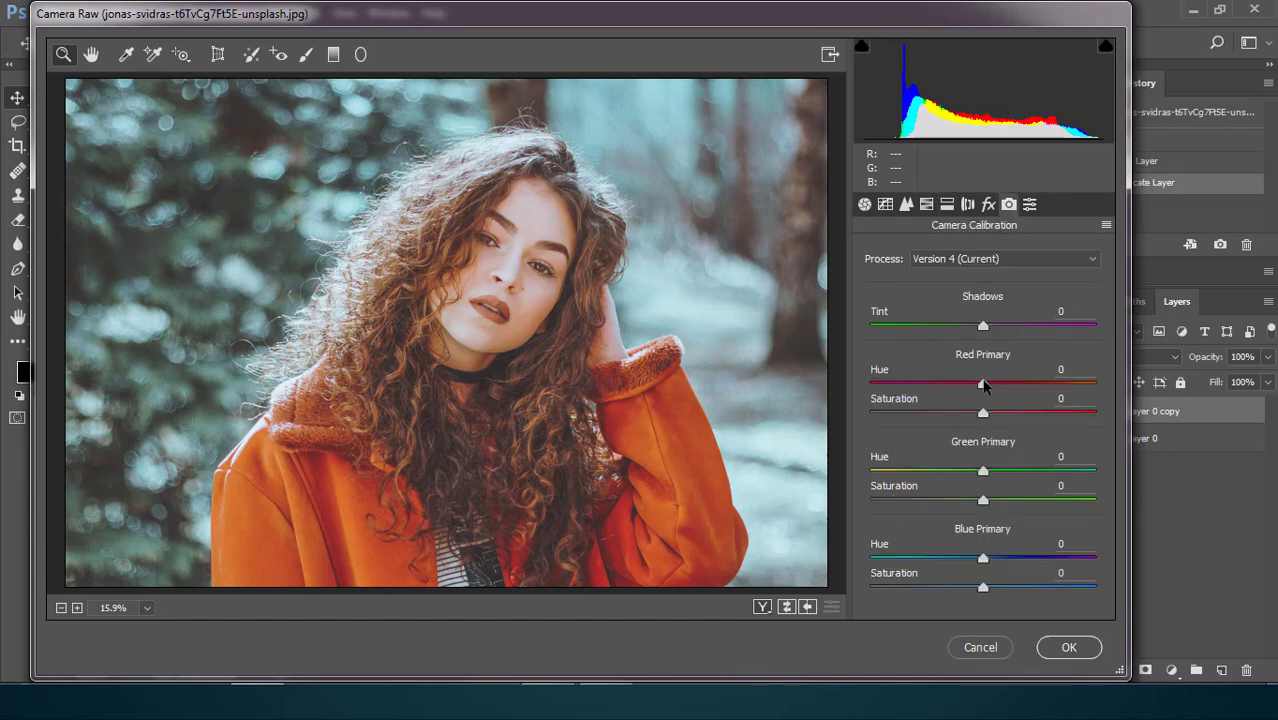
pyautogui.moveTo(984, 386); pyautogui.dragTo(1009, 389)
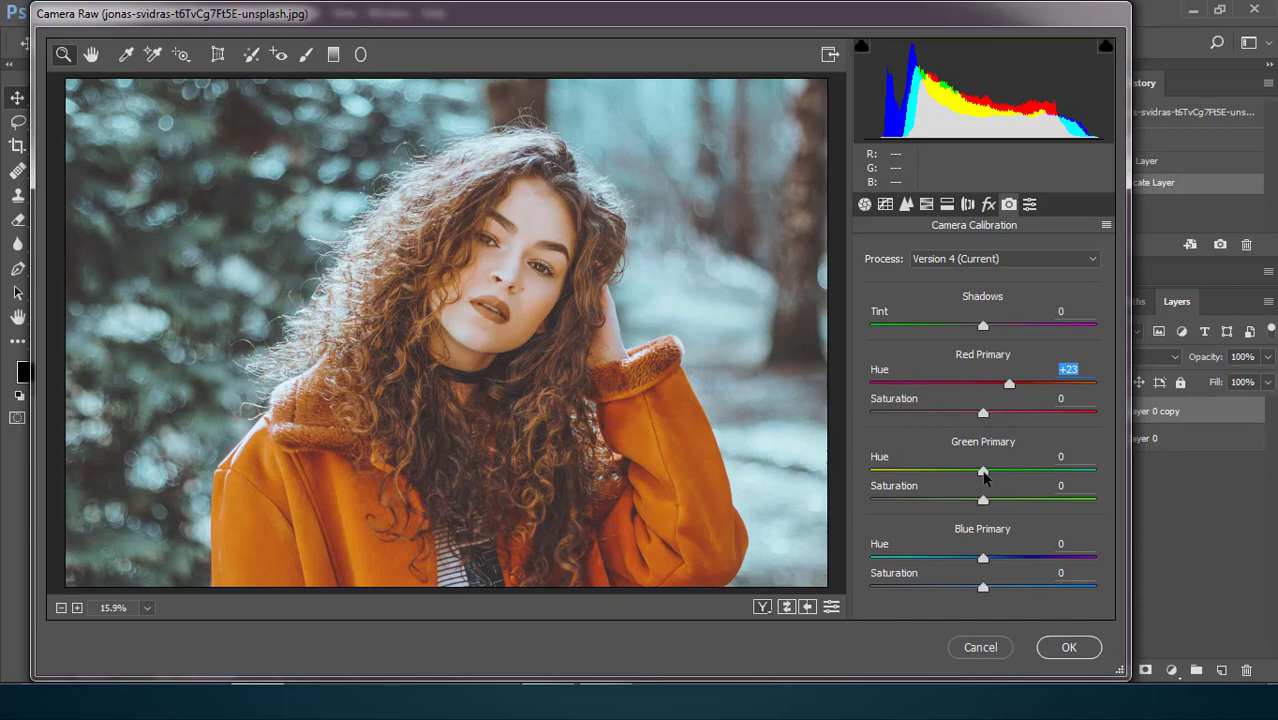
pyautogui.moveTo(984, 475); pyautogui.dragTo(1007, 479)
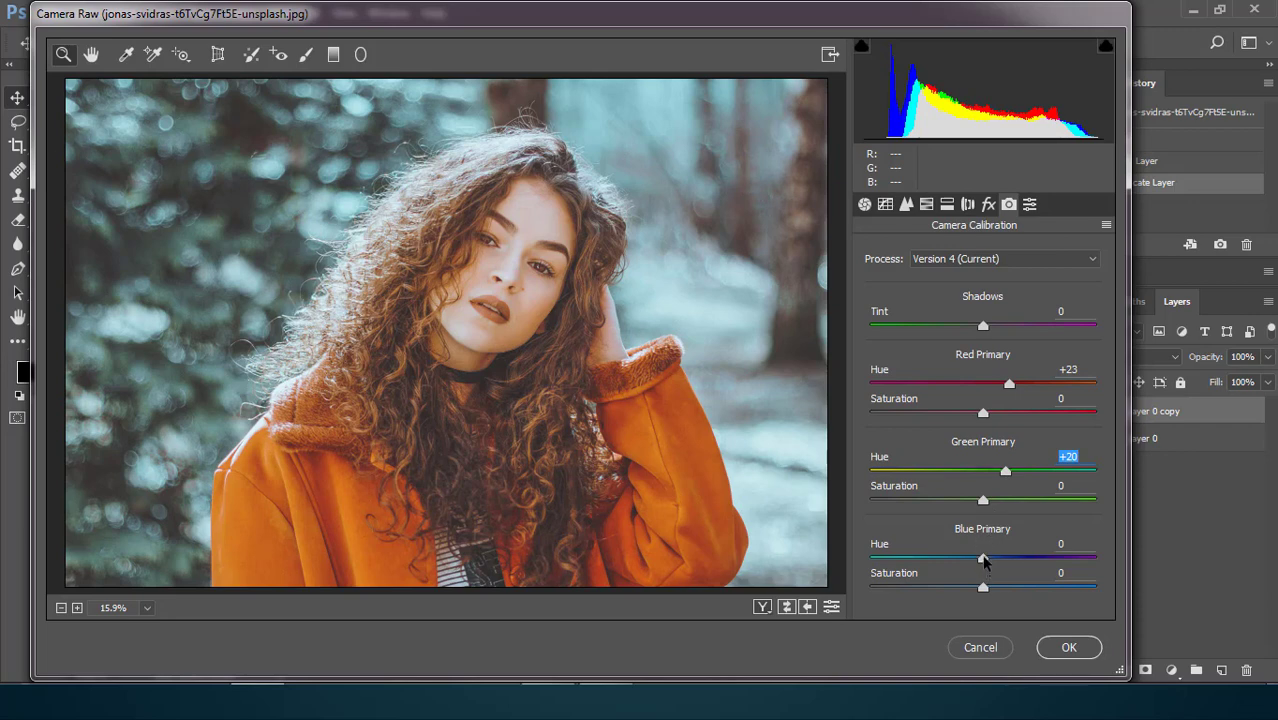
pyautogui.moveTo(983, 561); pyautogui.dragTo(850, 607)
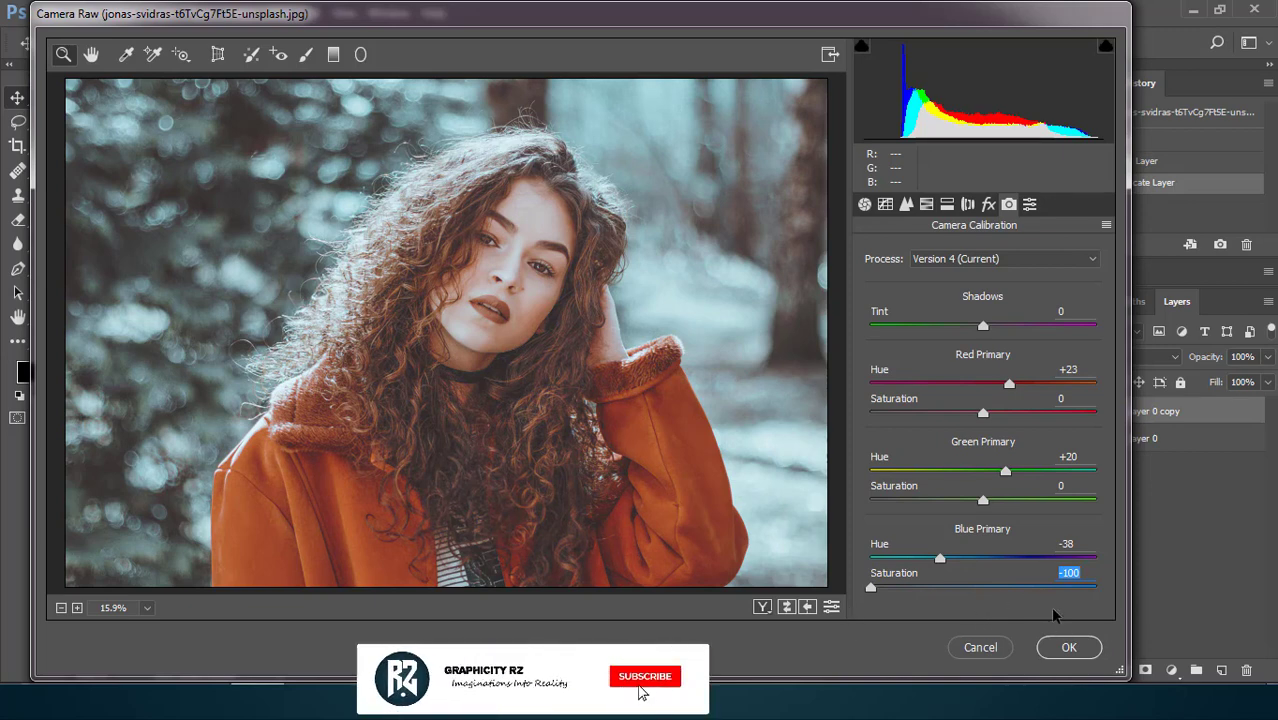
pyautogui.click(762, 607)
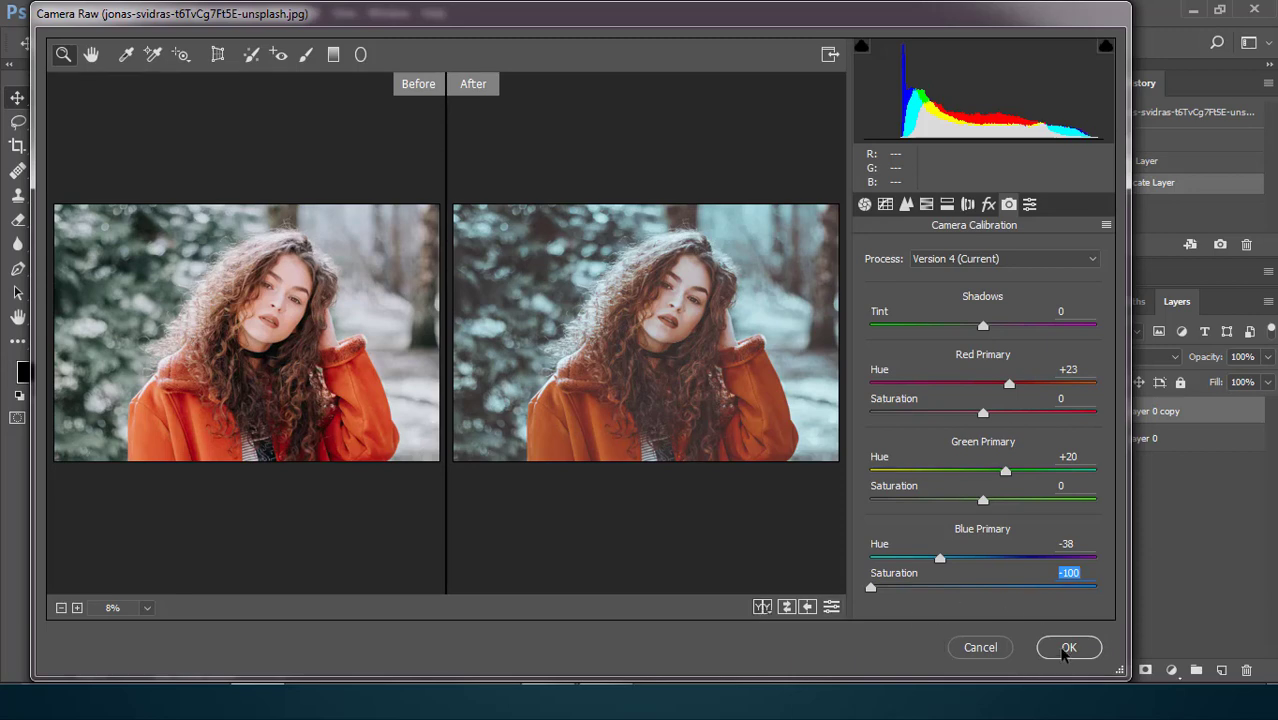
pyautogui.click(1068, 647)
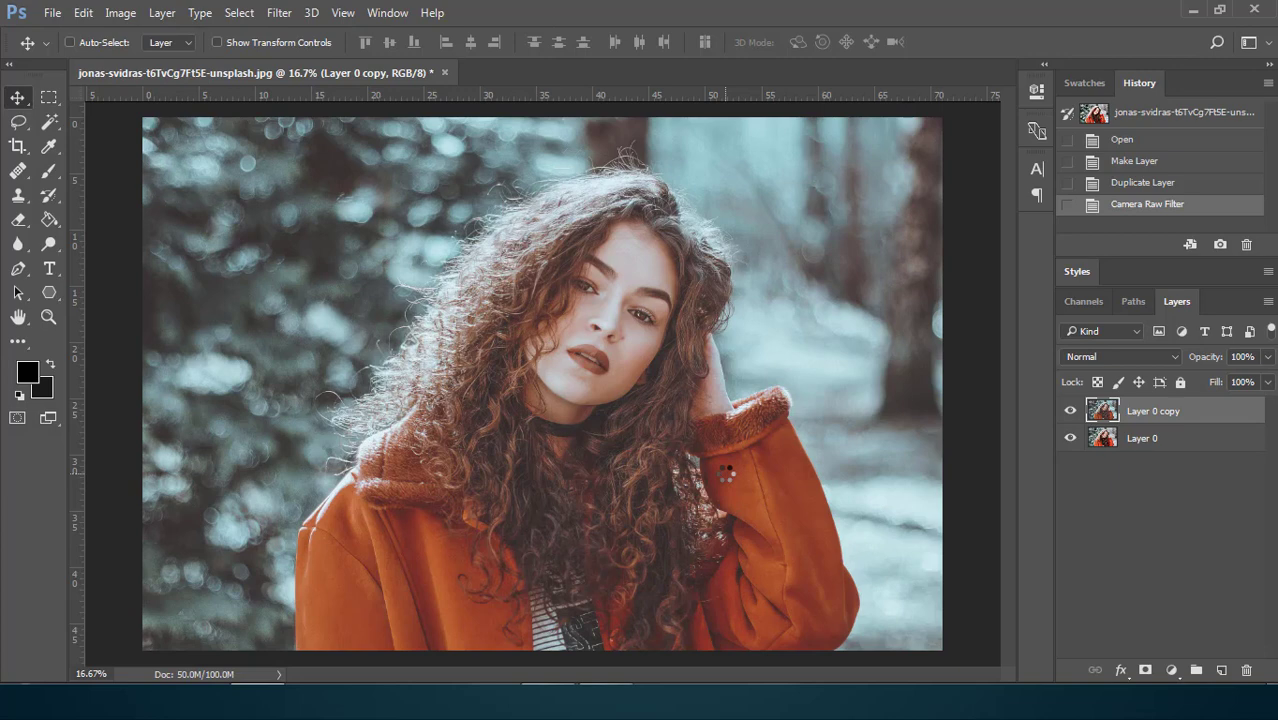
# Add a reversed black-to-transparent gradient fill layer and remove the gradient's end colour stop.
pyautogui.click(1172, 669)
pyautogui.click(1164, 277)
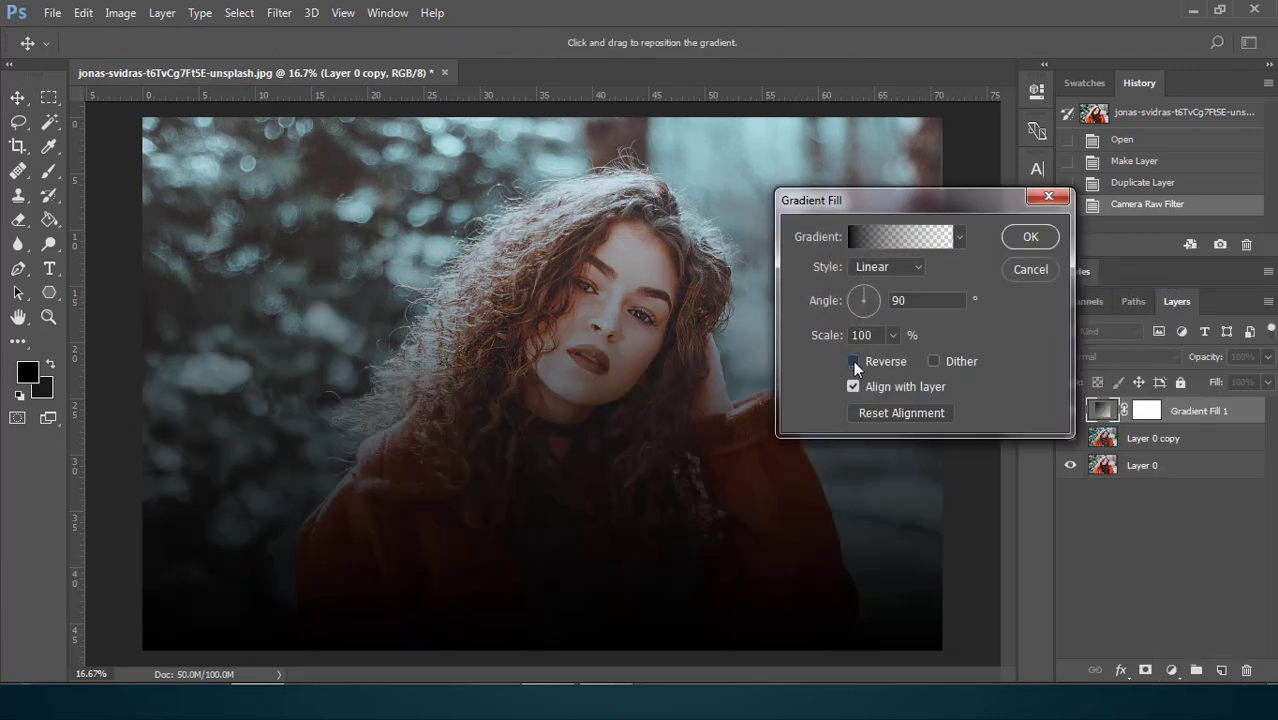
pyautogui.click(853, 361)
pyautogui.click(892, 236)
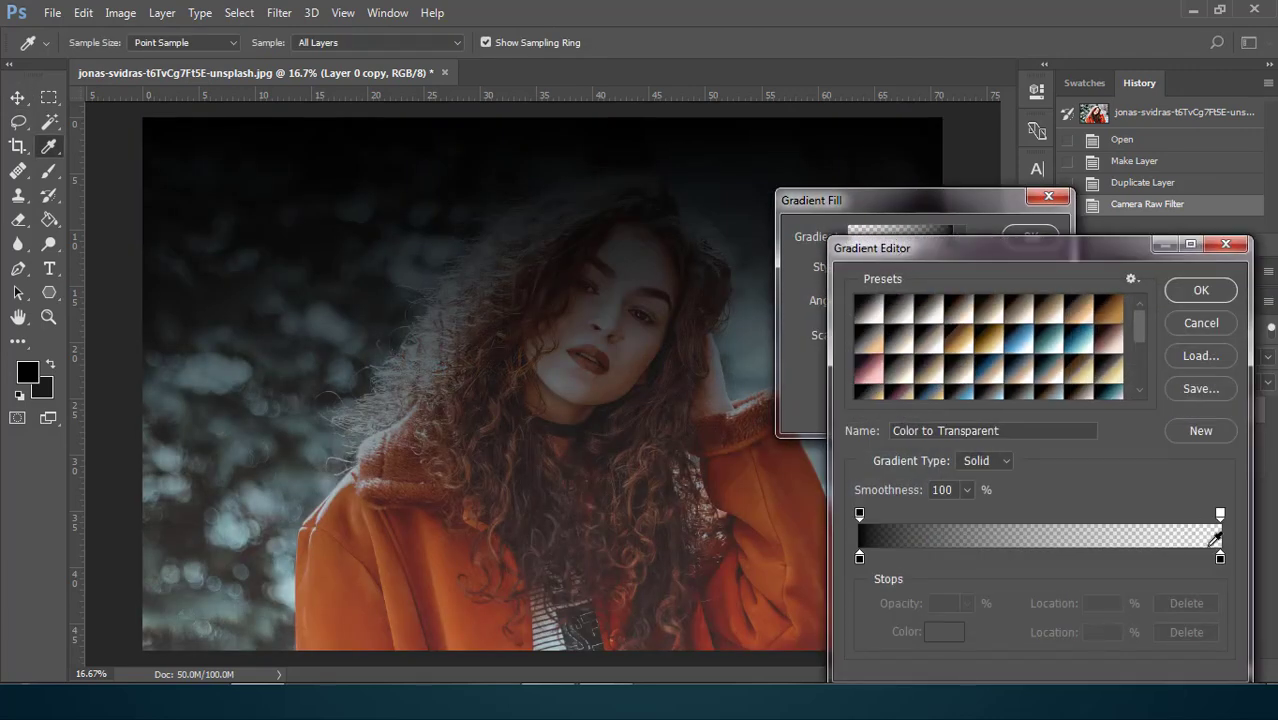
pyautogui.moveTo(1219, 557); pyautogui.dragTo(1220, 606)
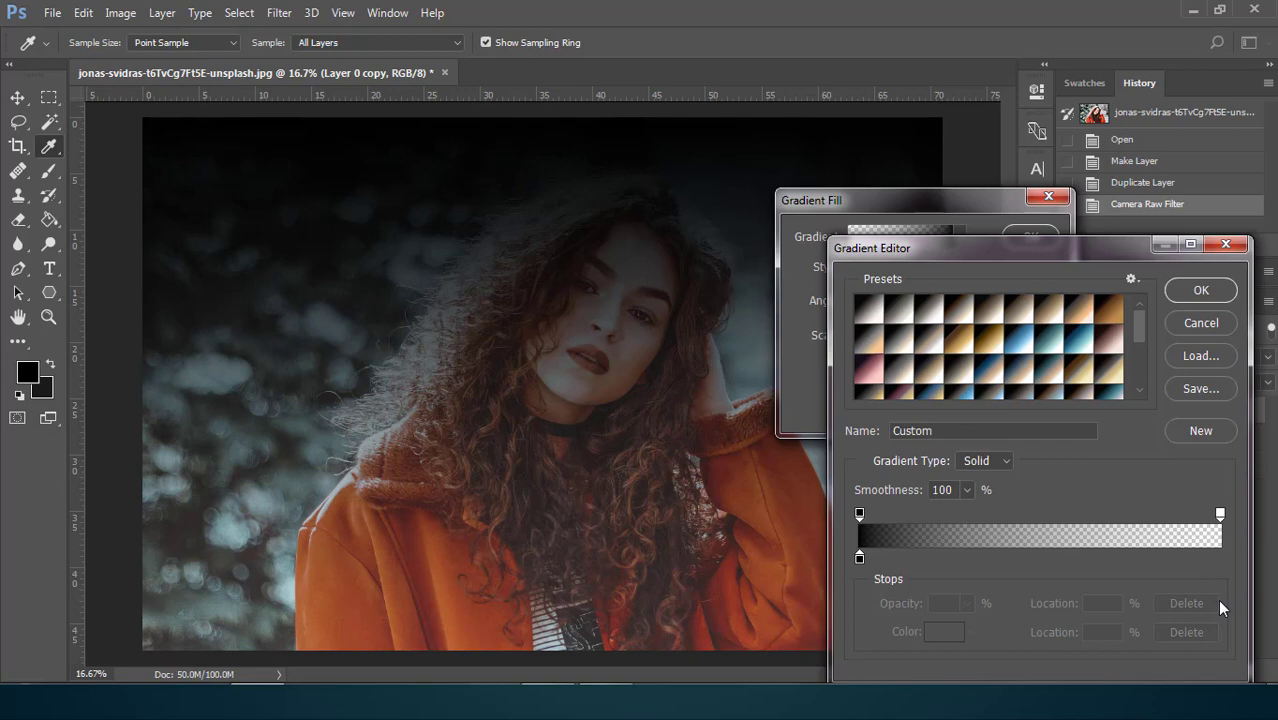
pyautogui.click(1193, 296)
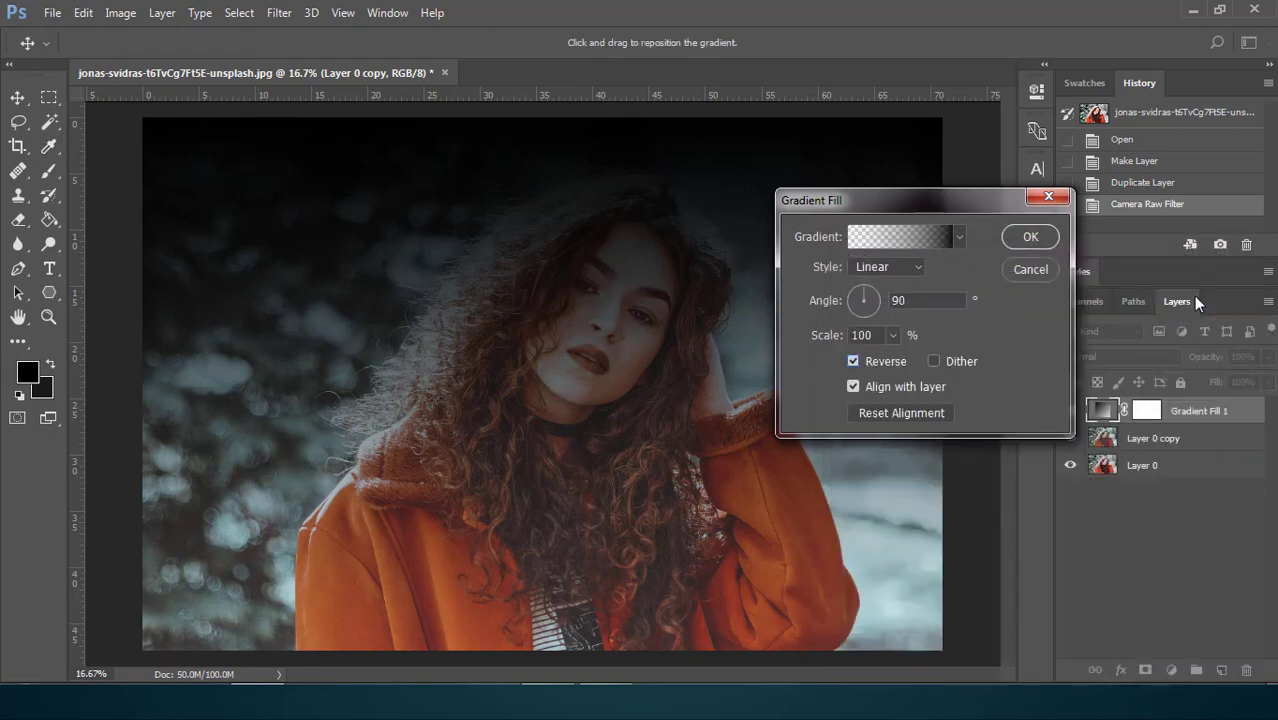
# Make the gradient fill a radial vignette centred near the woman's face, at angle 66.37° with an enlarged scale, and check its effect.
pyautogui.click(873, 265)
pyautogui.click(872, 284)
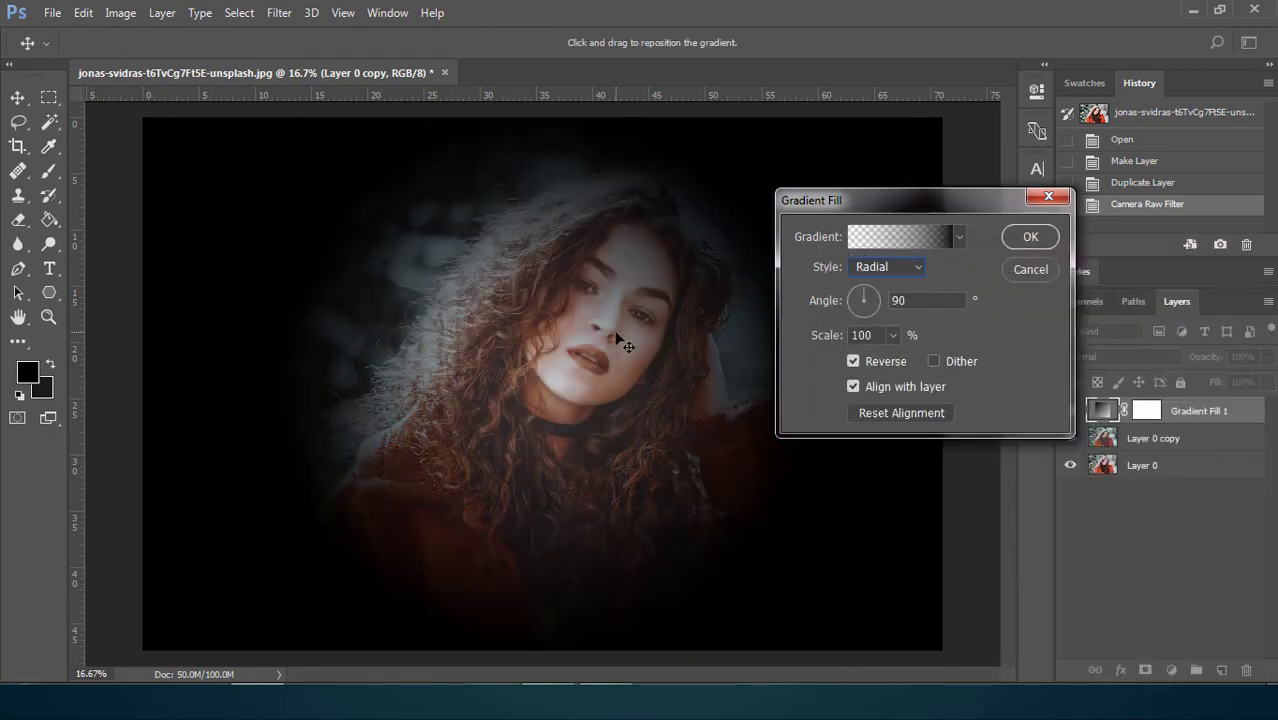
pyautogui.moveTo(616, 333); pyautogui.dragTo(640, 301)
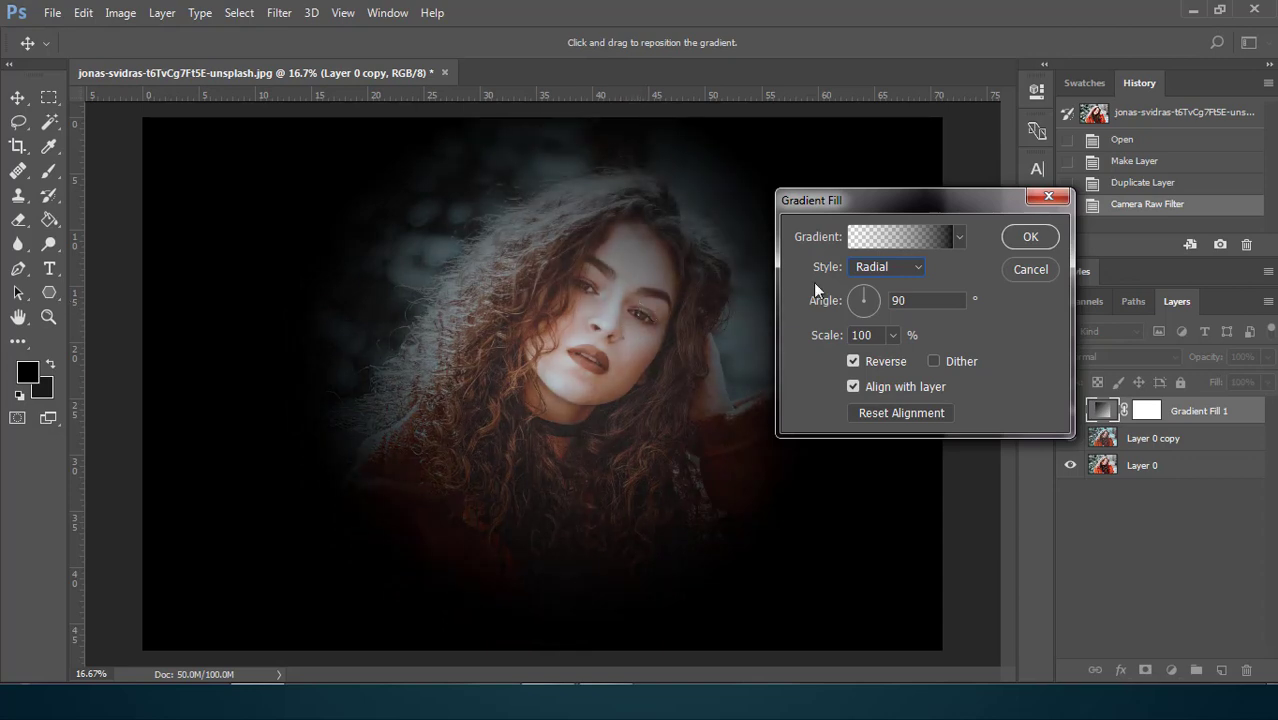
pyautogui.click(870, 287)
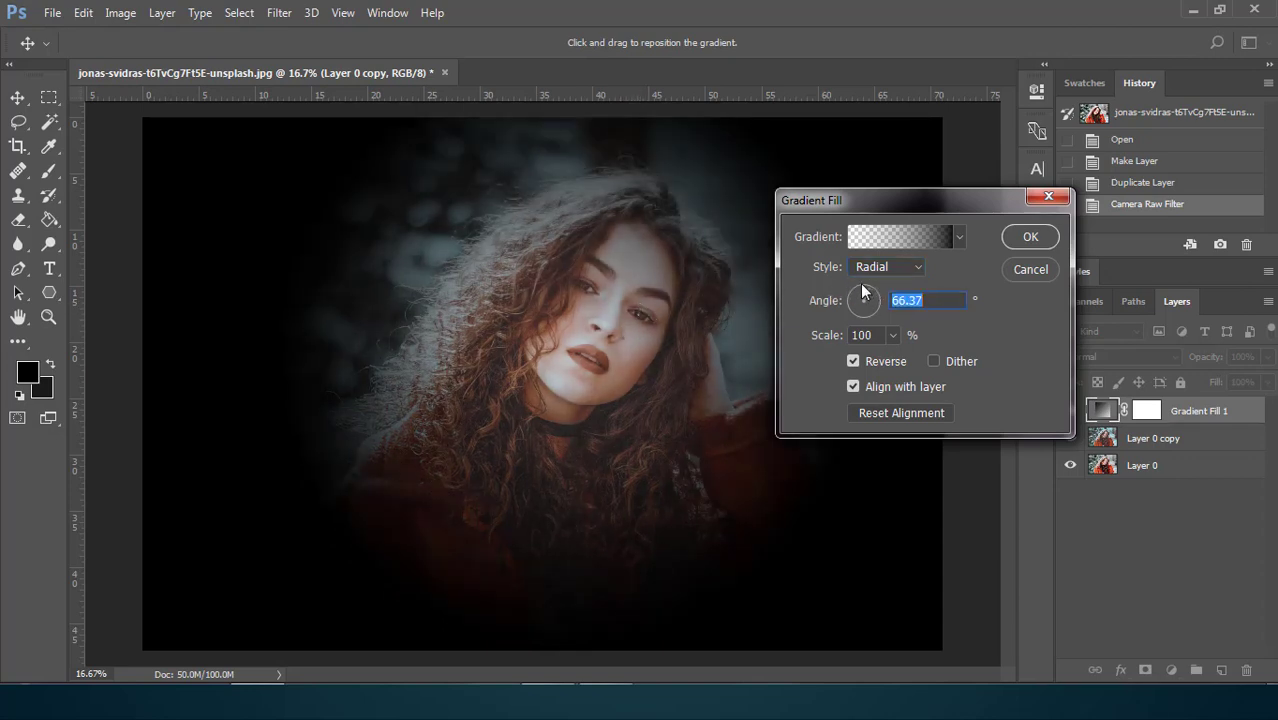
pyautogui.click(889, 335)
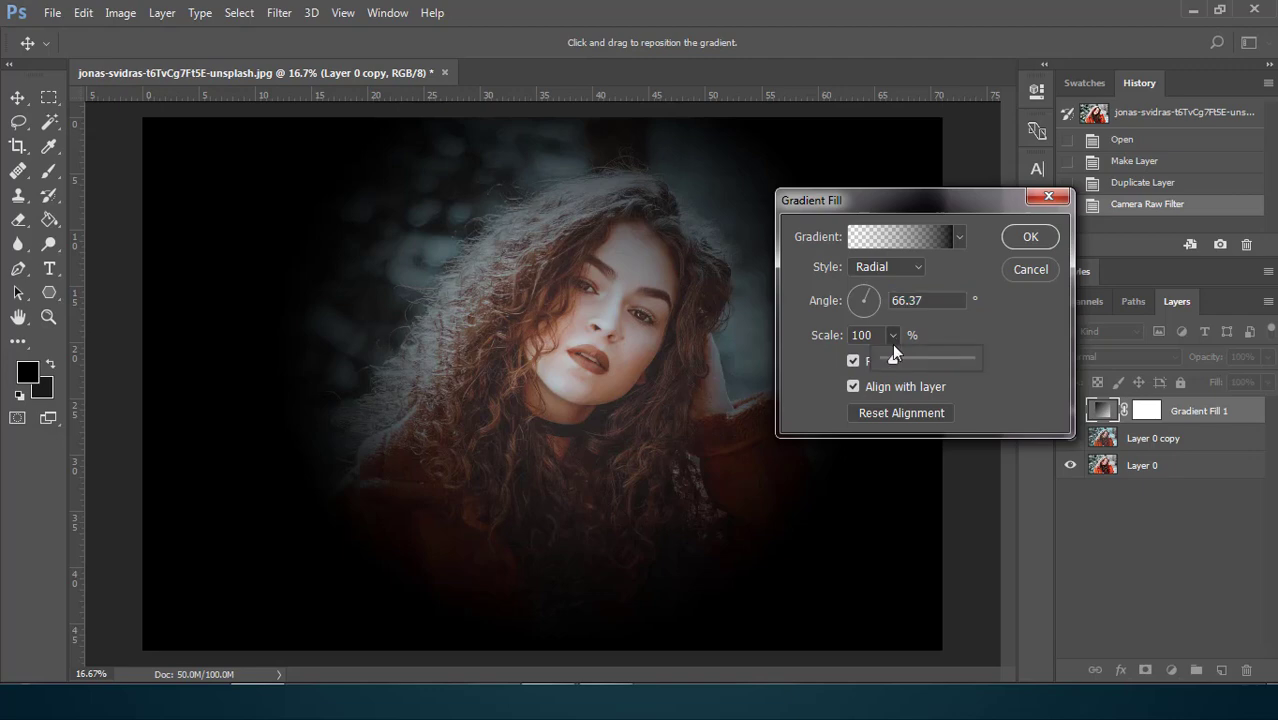
pyautogui.moveTo(895, 353); pyautogui.dragTo(901, 360)
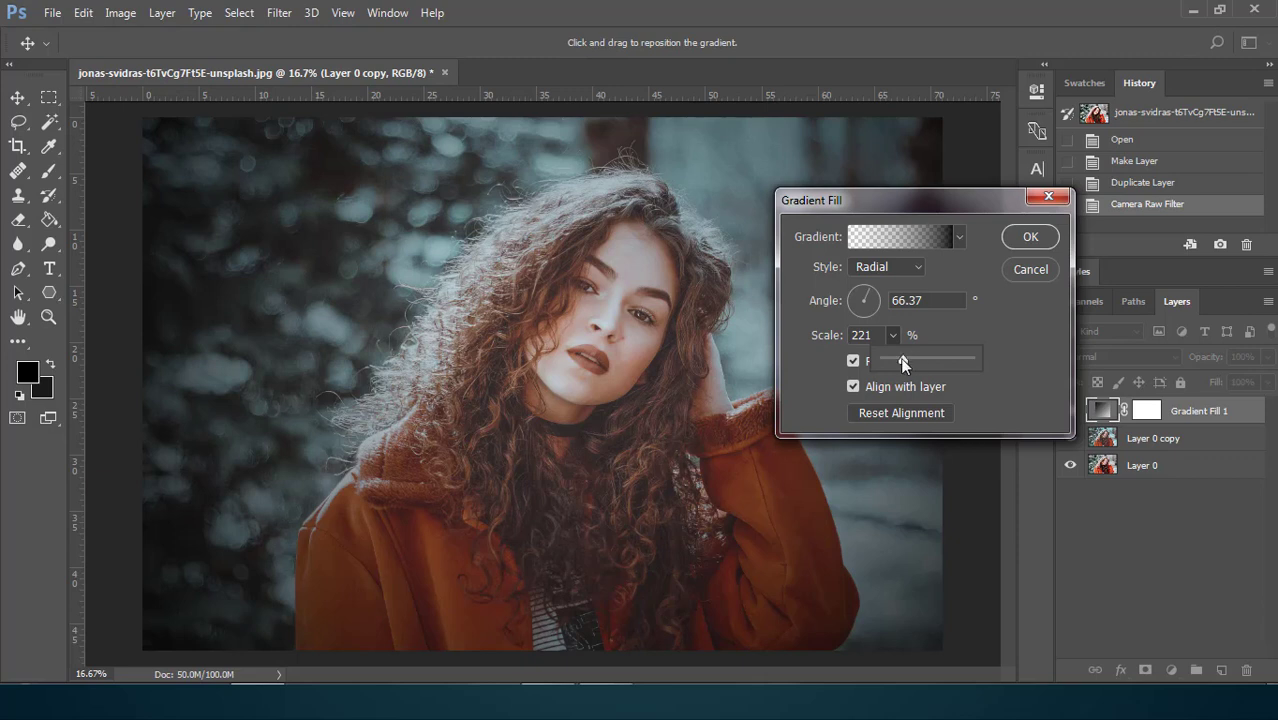
pyautogui.moveTo(900, 357); pyautogui.dragTo(910, 358)
pyautogui.click(1031, 239)
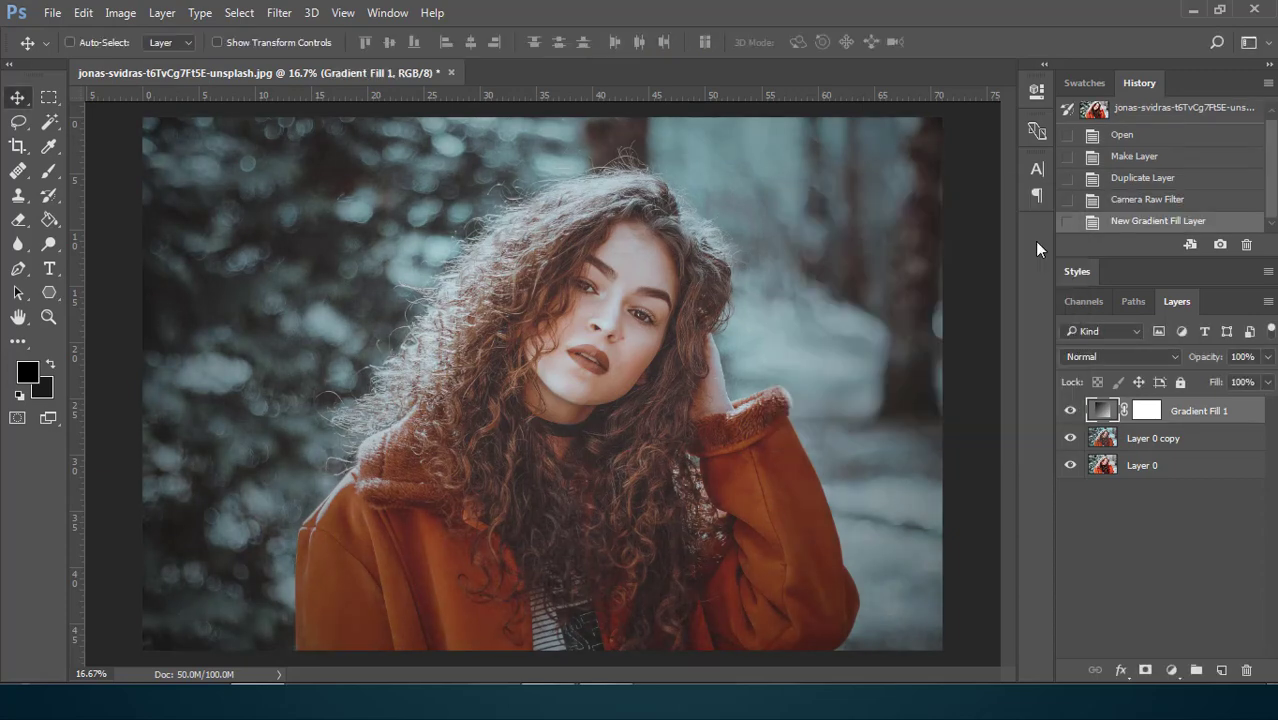
pyautogui.click(1070, 411)
pyautogui.click(1070, 411)
# Add a Hue/Saturation adjustment layer above the gradient fill and set the Greens saturation to -100.
pyautogui.click(1174, 672)
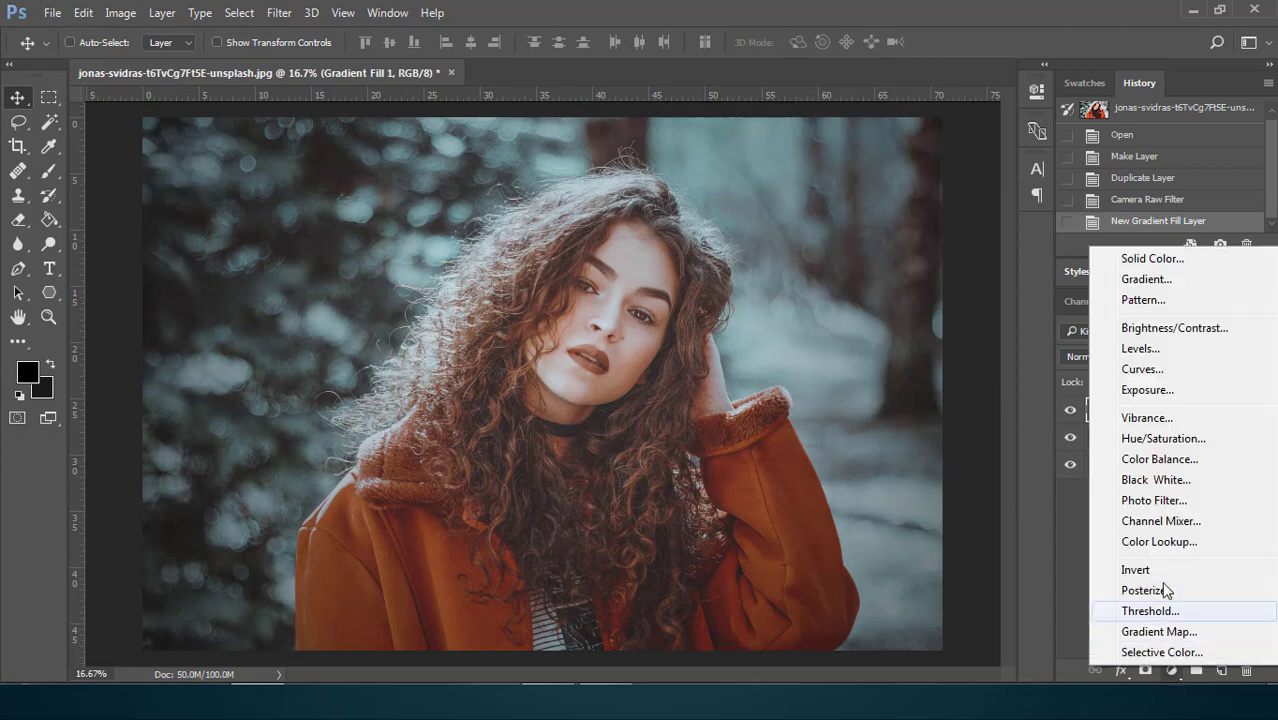
pyautogui.click(1166, 440)
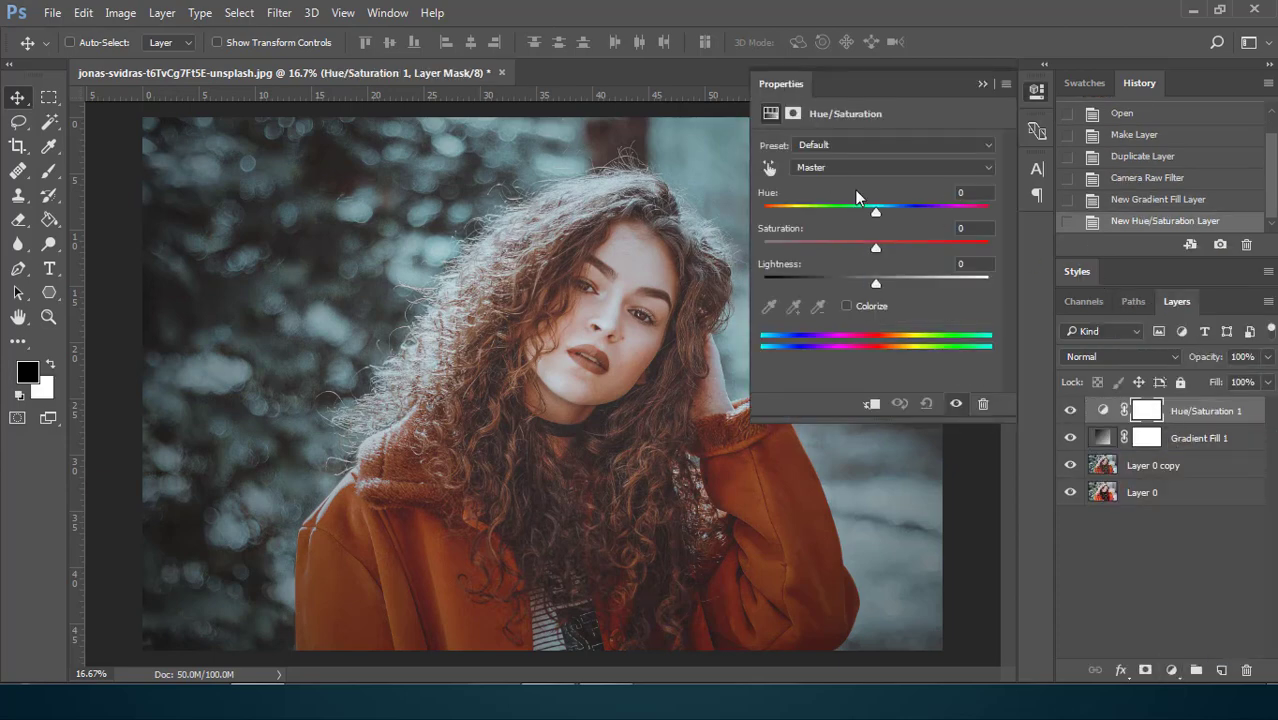
pyautogui.click(830, 170)
pyautogui.click(829, 217)
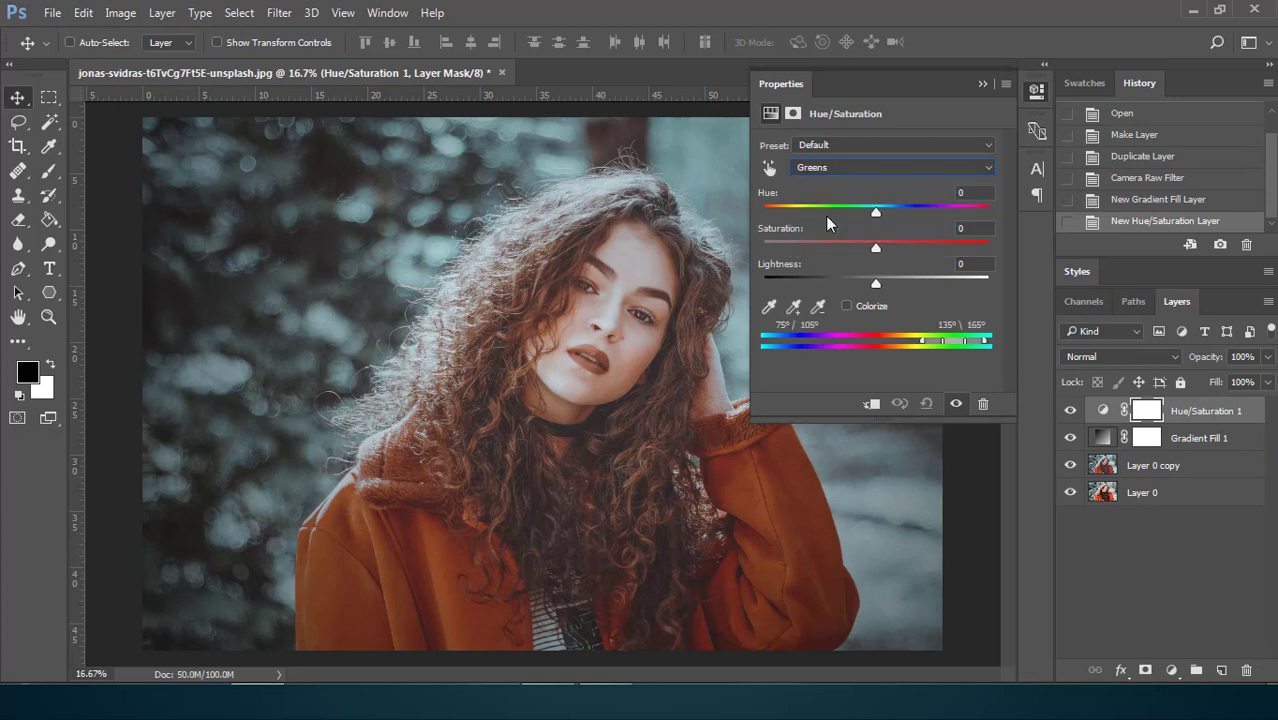
pyautogui.moveTo(876, 255); pyautogui.dragTo(763, 258)
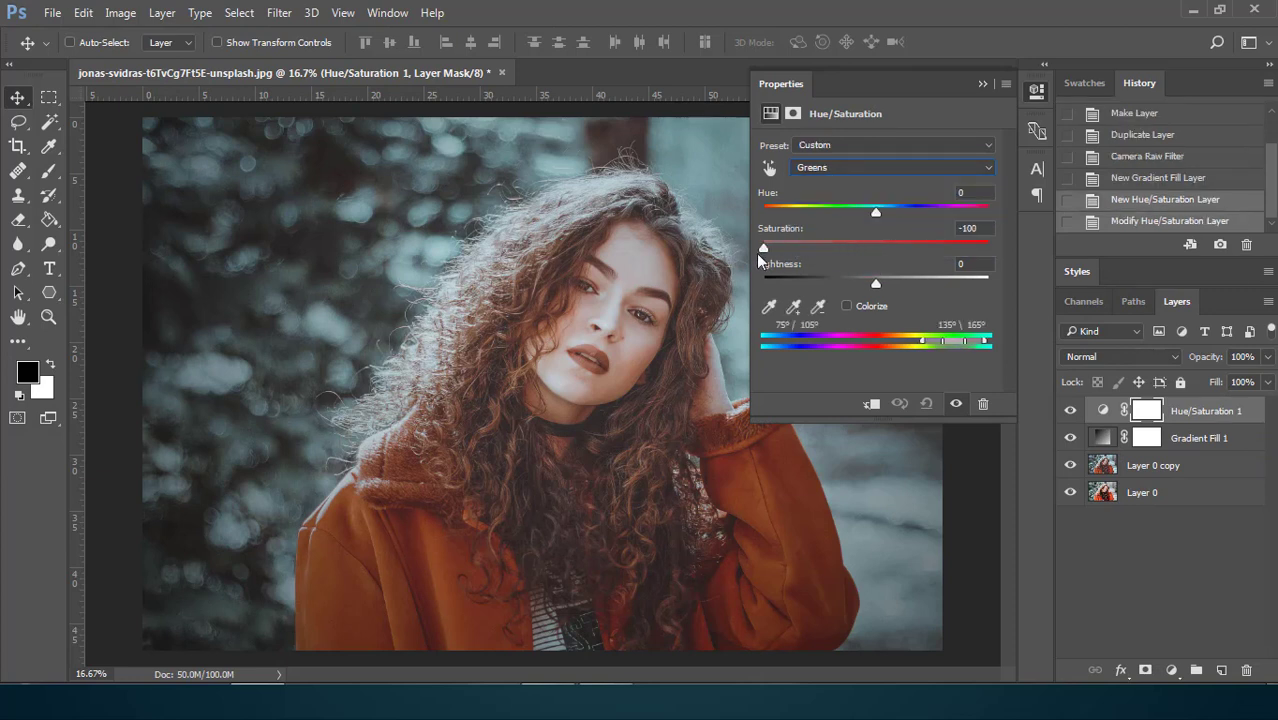
# Set the saturation of both the Cyans and the Magentas to -100 in the Hue/Saturation adjustment.
pyautogui.click(836, 169)
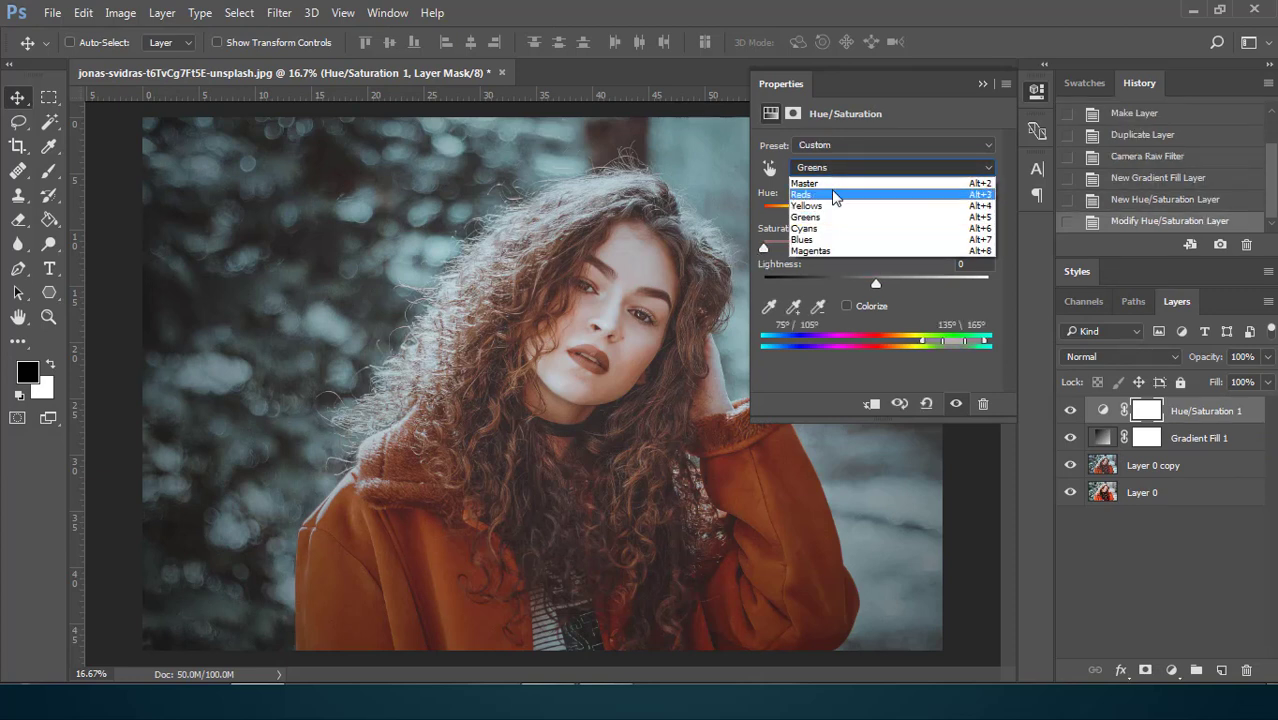
pyautogui.click(834, 235)
pyautogui.moveTo(876, 249); pyautogui.dragTo(762, 256)
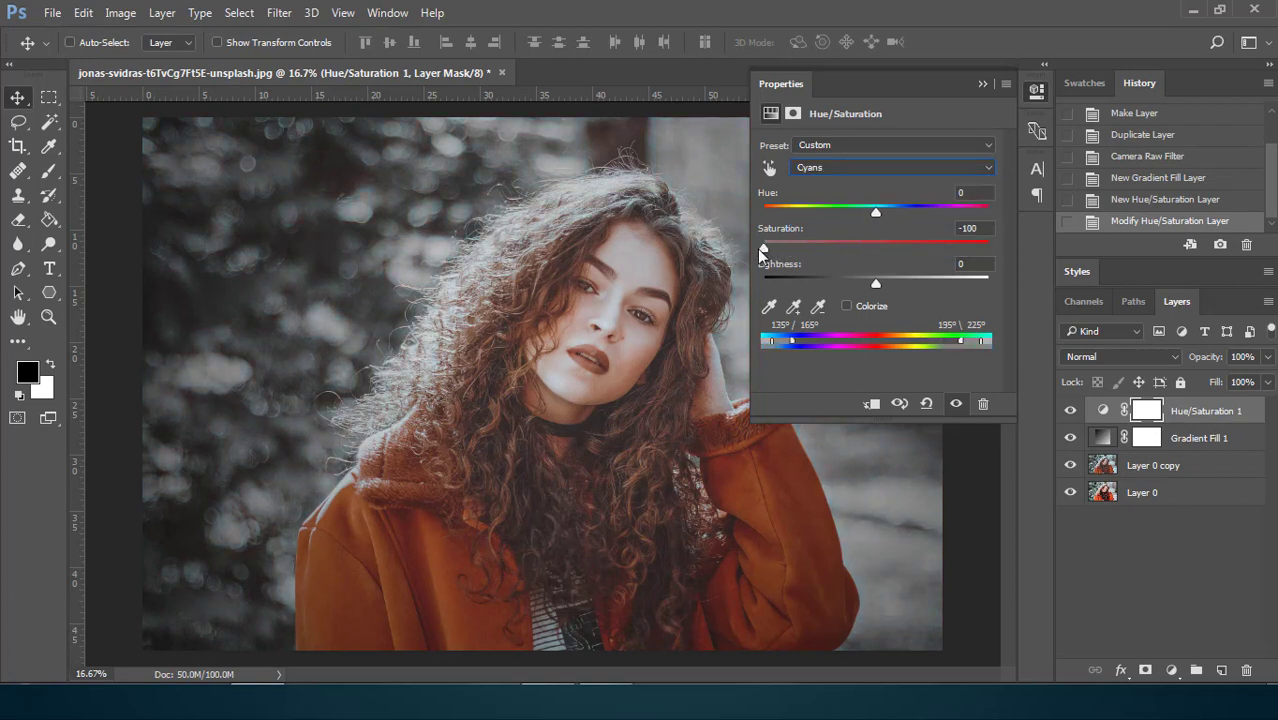
pyautogui.click(848, 169)
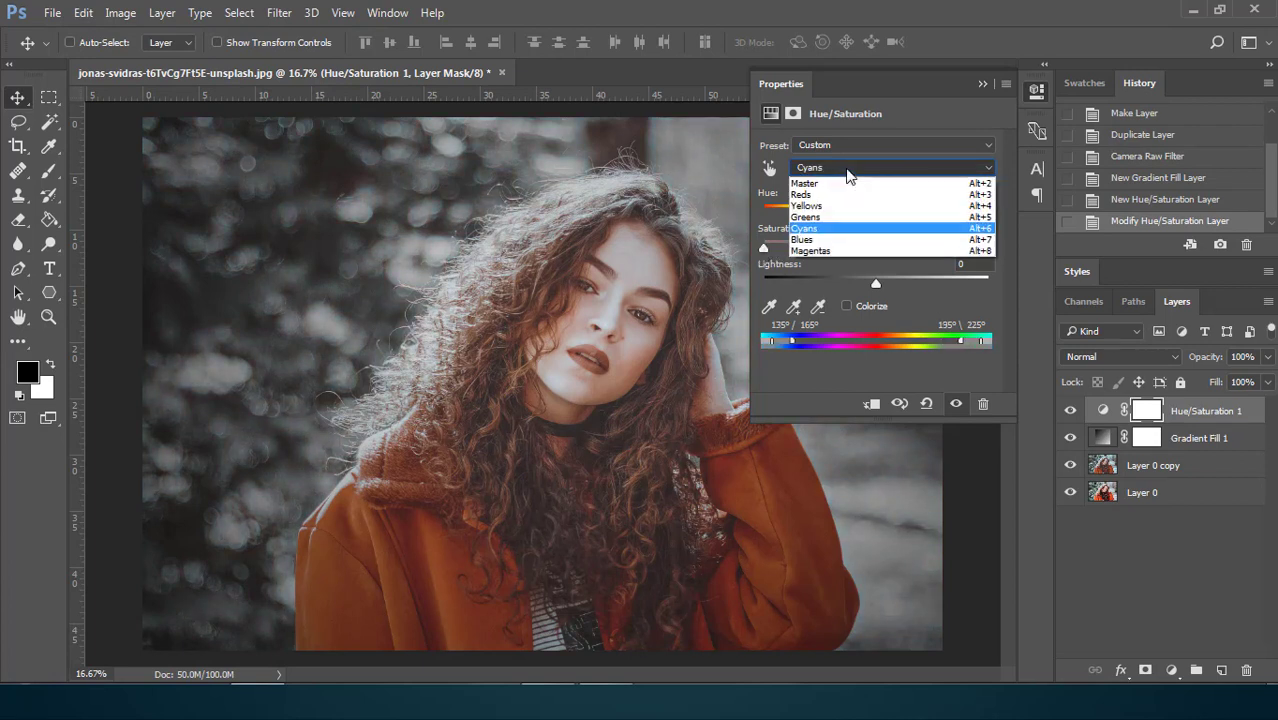
pyautogui.click(818, 251)
pyautogui.moveTo(876, 243); pyautogui.dragTo(763, 250)
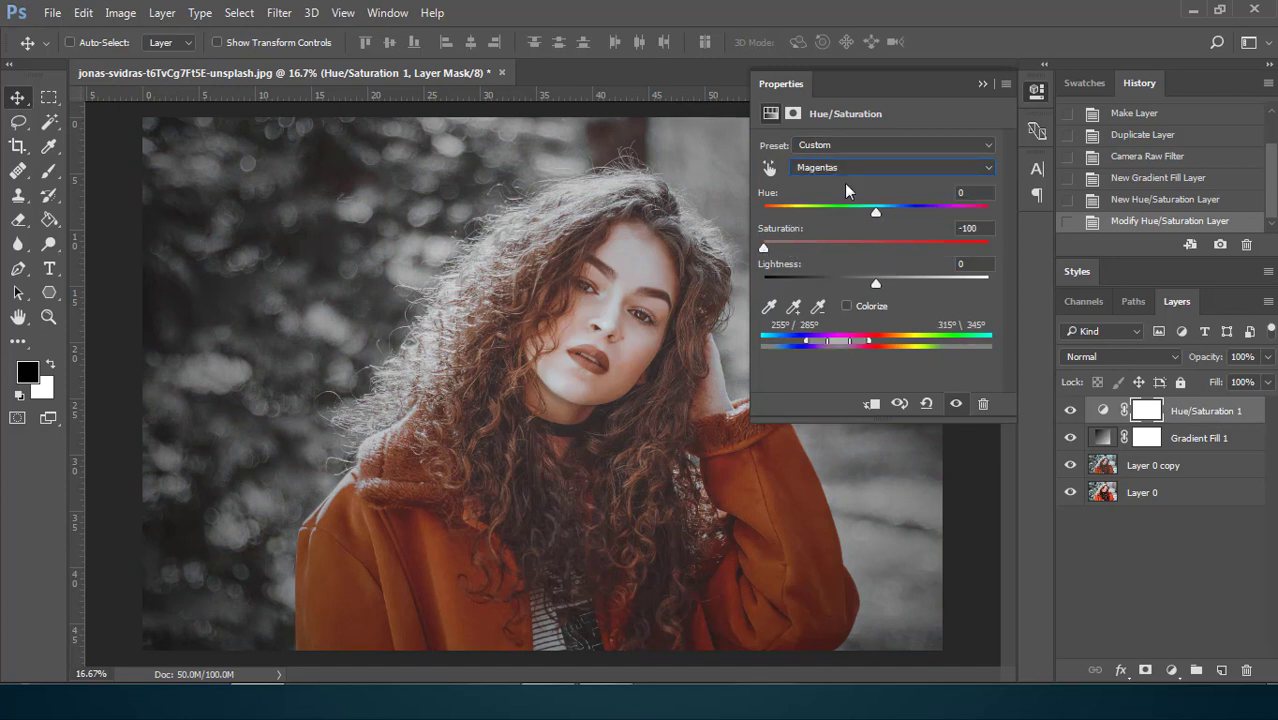
pyautogui.click(977, 85)
# Add a solid color fill layer with hex color 222a2a and set its blend mode to Lighten.
pyautogui.click(1171, 670)
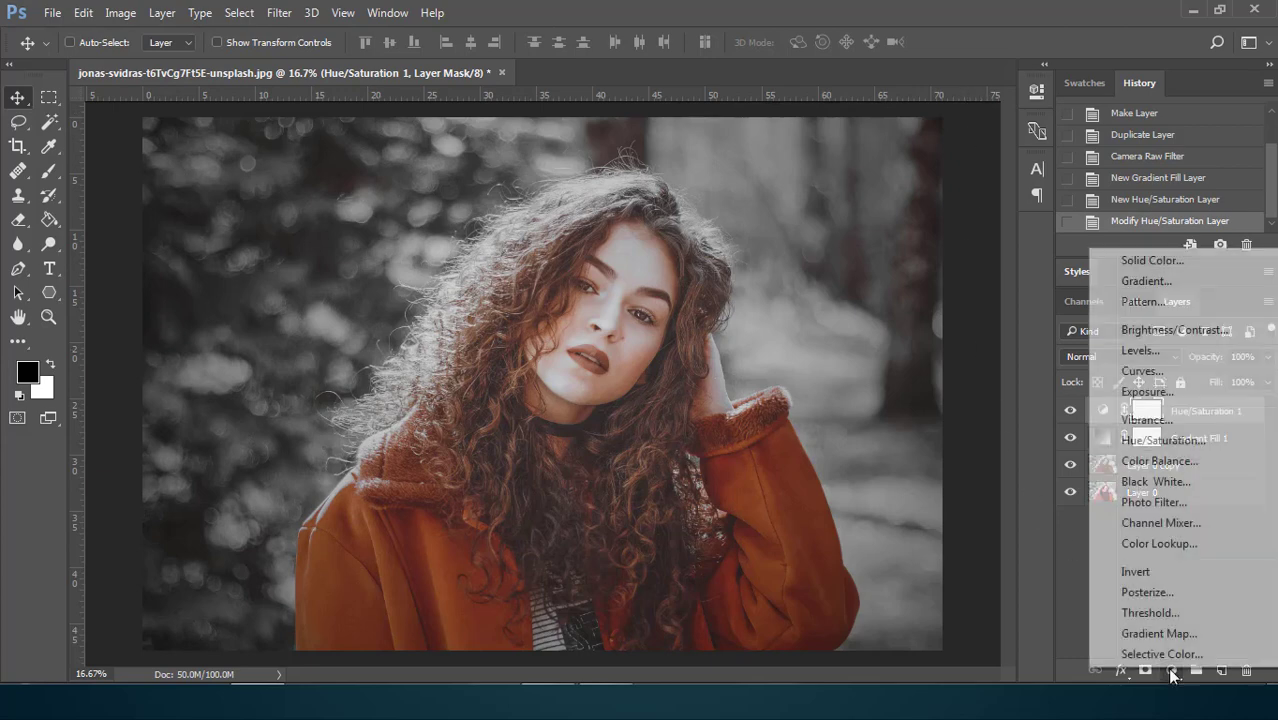
pyautogui.click(1152, 261)
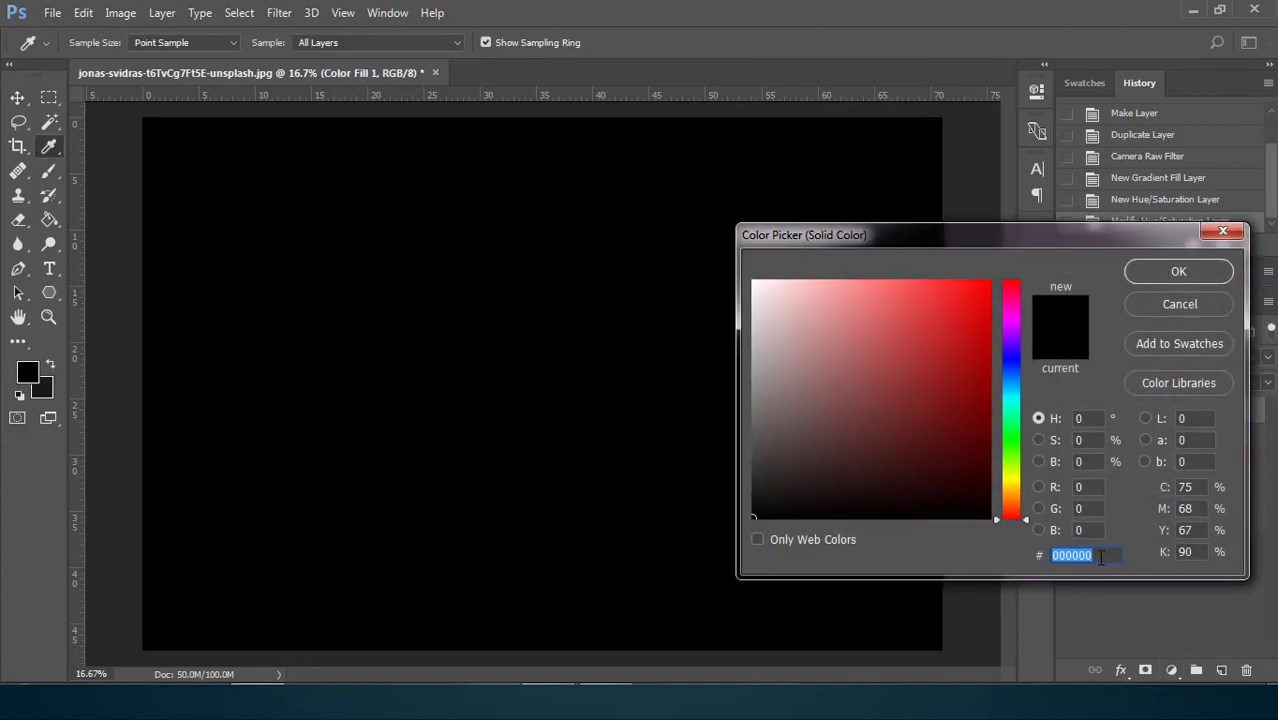
pyautogui.write('222')
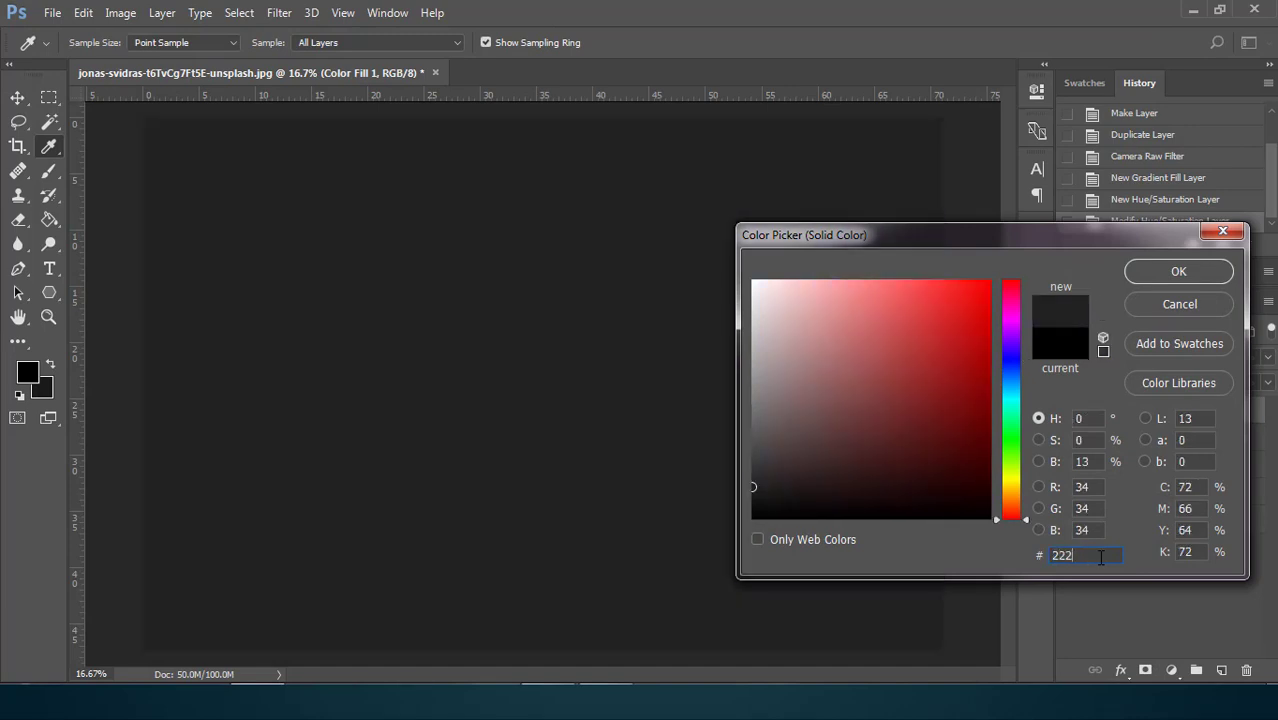
pyautogui.write('a')
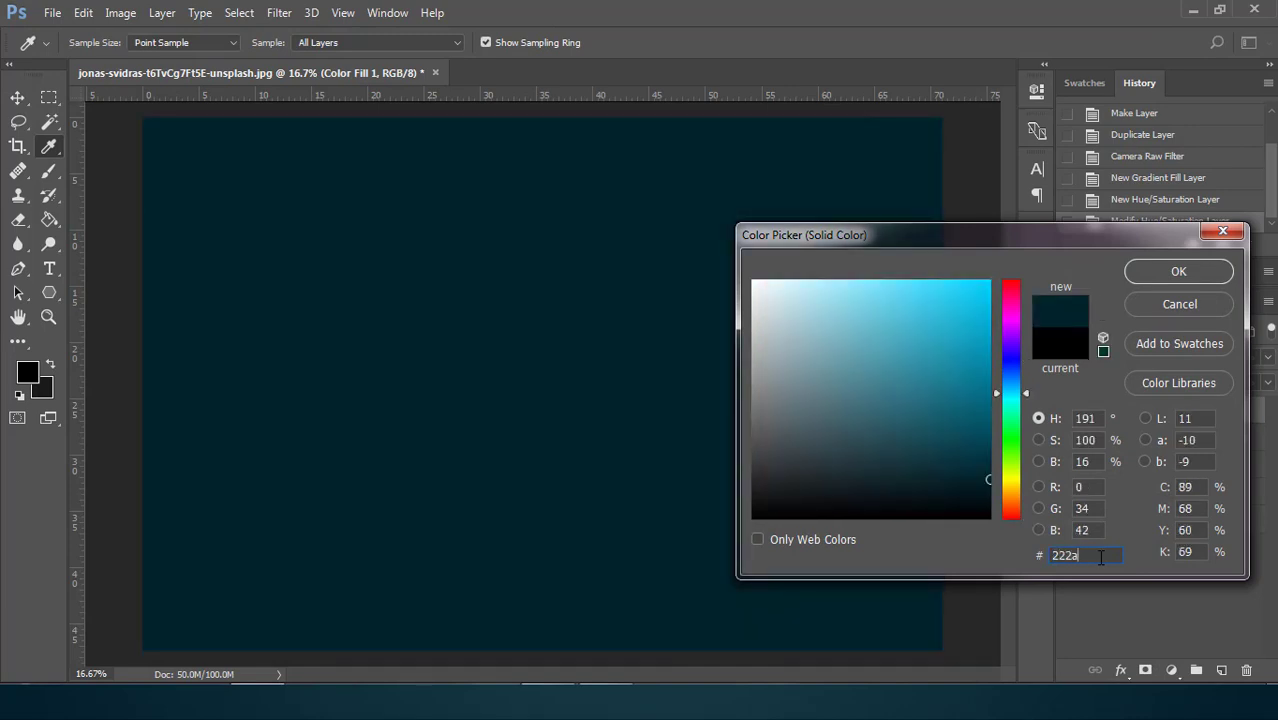
pyautogui.write('2a')
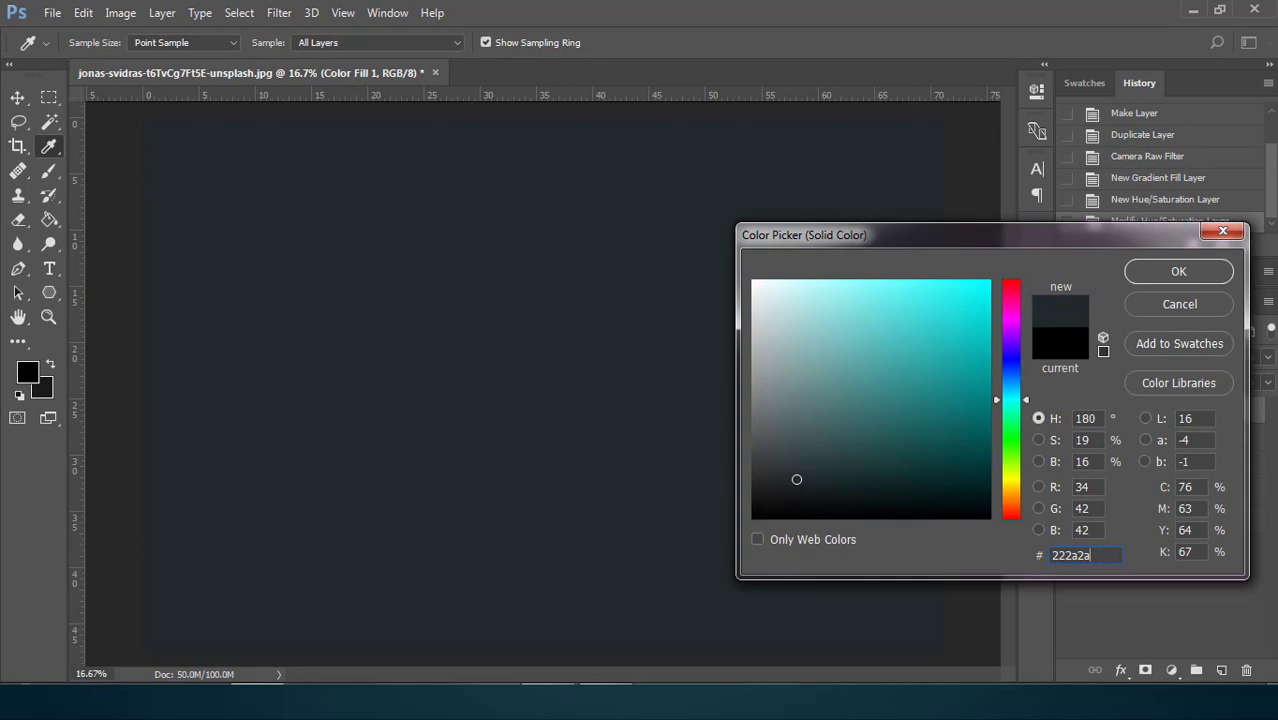
pyautogui.click(1180, 271)
pyautogui.click(1114, 360)
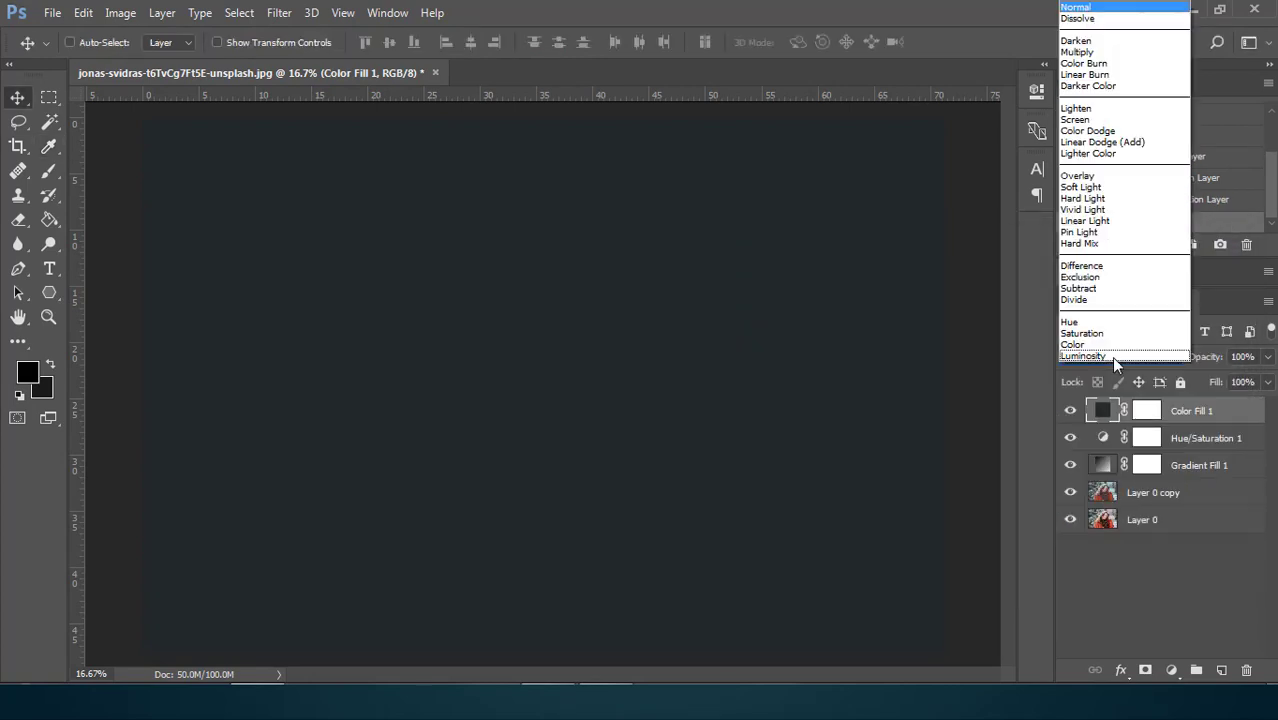
pyautogui.click(1085, 108)
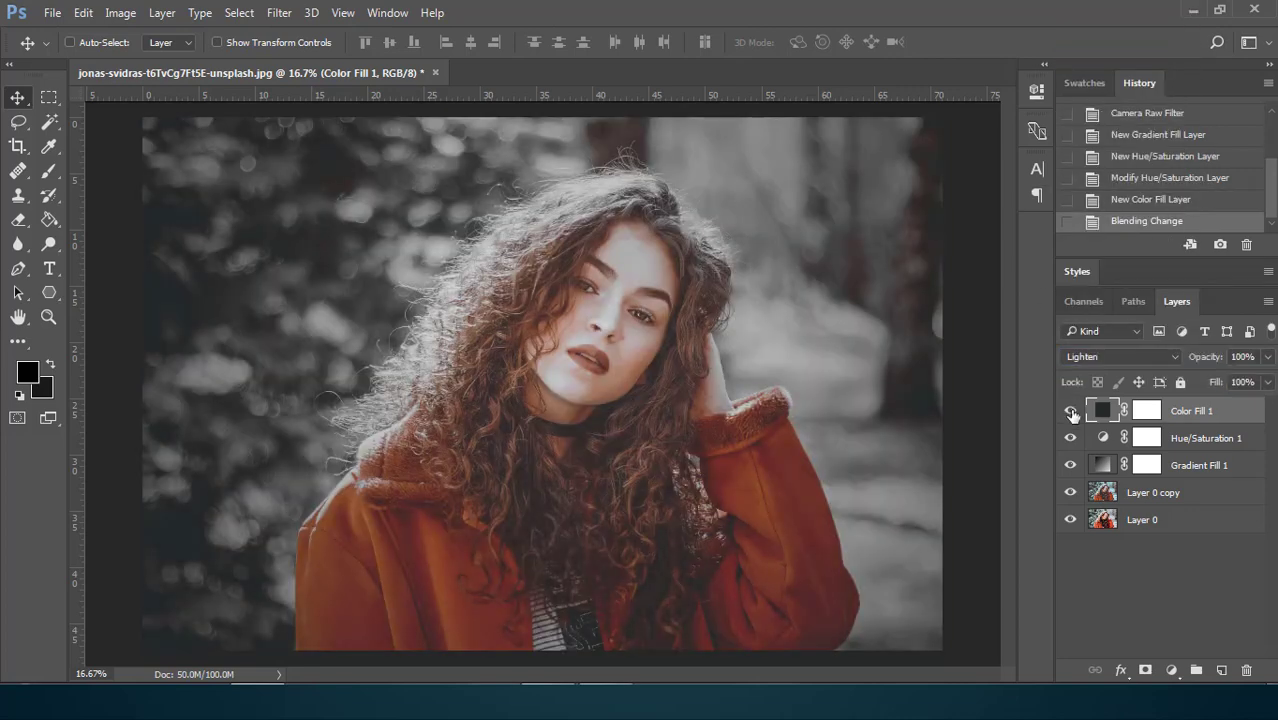
# Add a Levels adjustment layer with a slightly raised black input level and the white input level at about 236.
pyautogui.click(1170, 668)
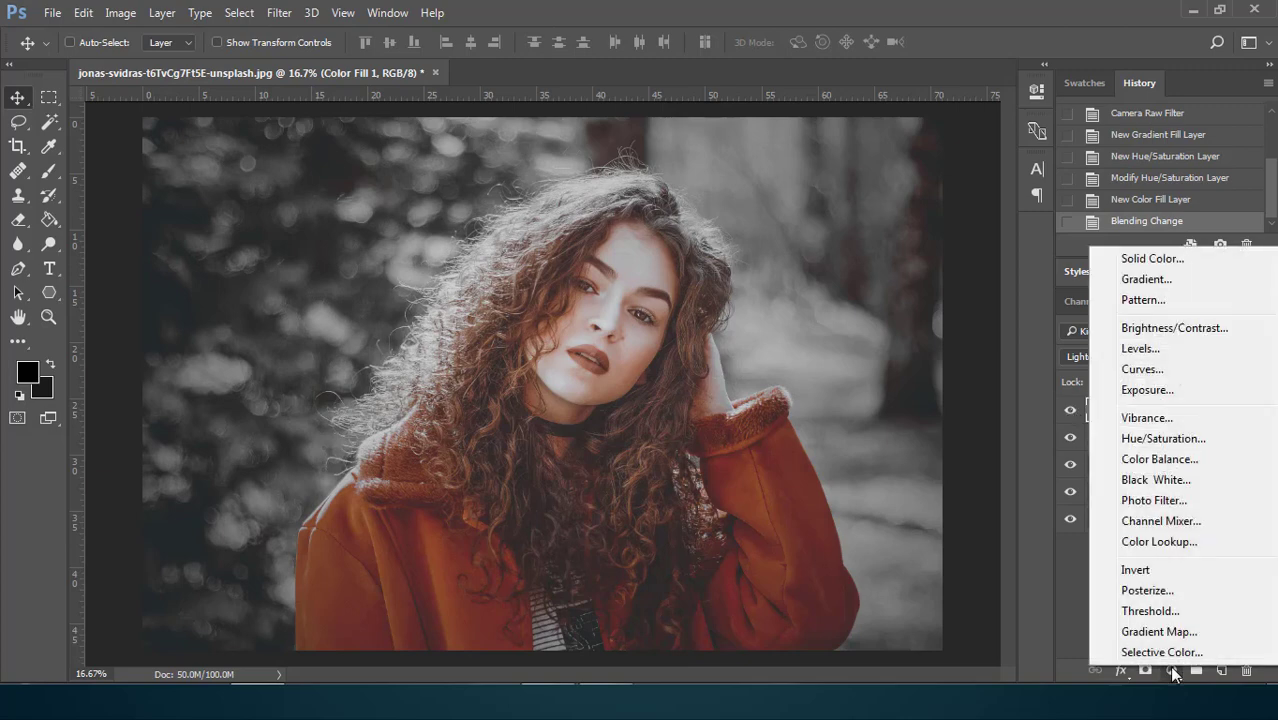
pyautogui.click(1140, 348)
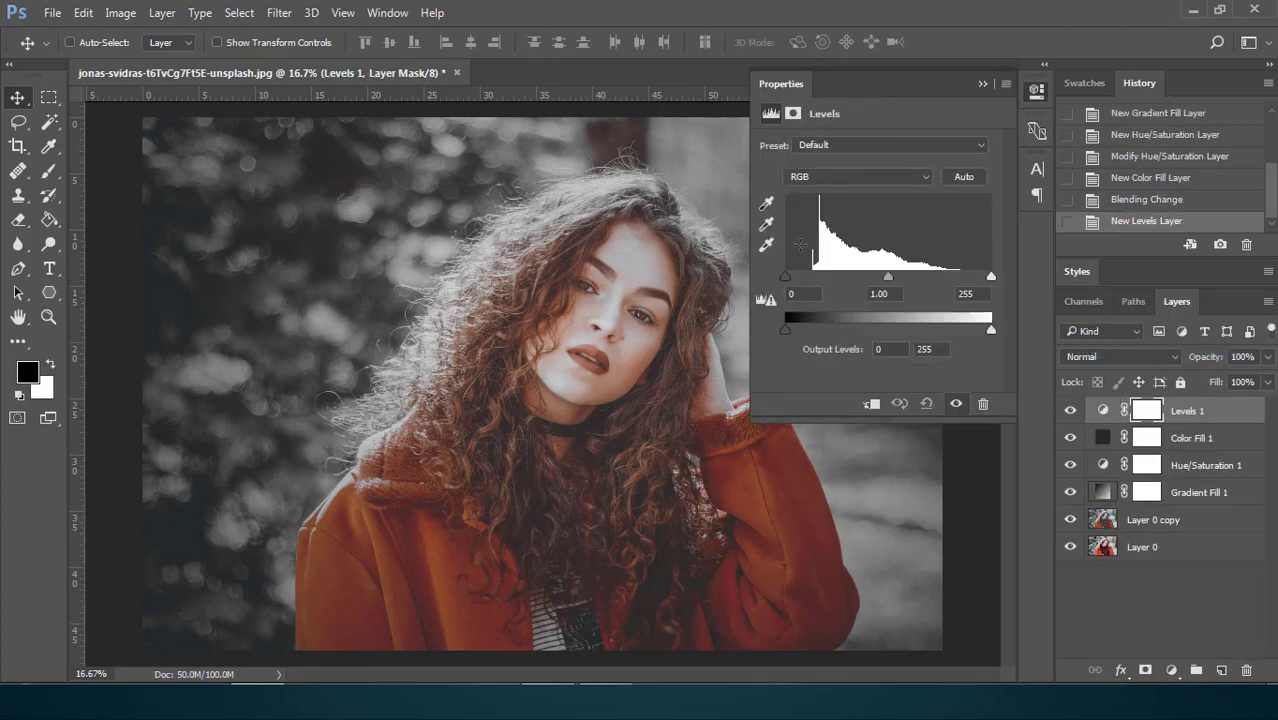
pyautogui.moveTo(786, 278); pyautogui.dragTo(792, 278)
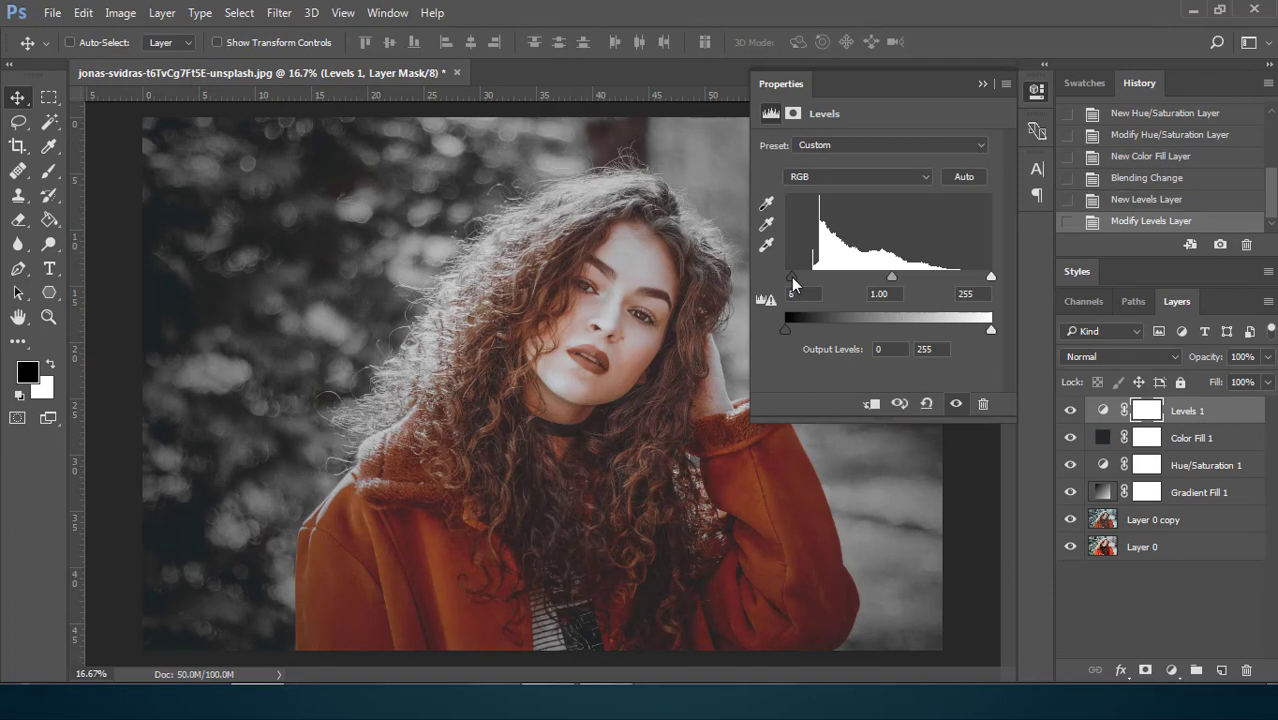
pyautogui.moveTo(991, 276); pyautogui.dragTo(969, 279)
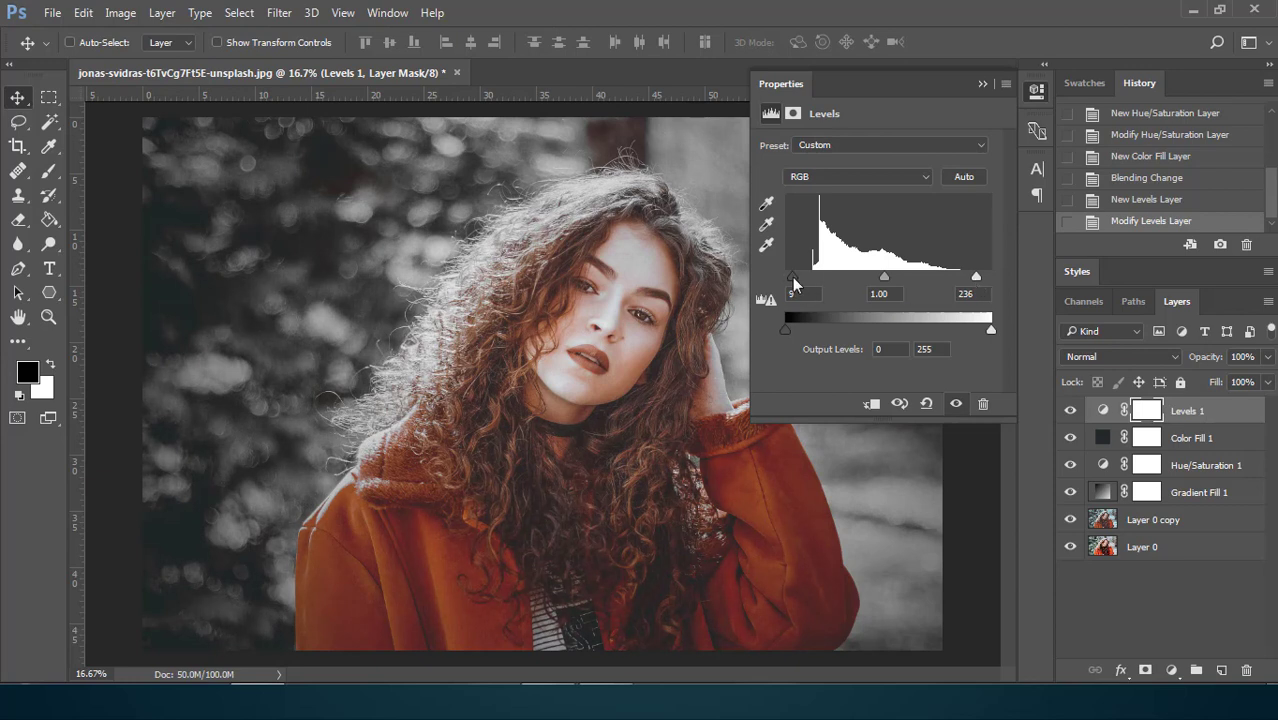
pyautogui.moveTo(792, 277); pyautogui.dragTo(797, 280)
pyautogui.moveTo(976, 278); pyautogui.dragTo(976, 284)
pyautogui.click(981, 84)
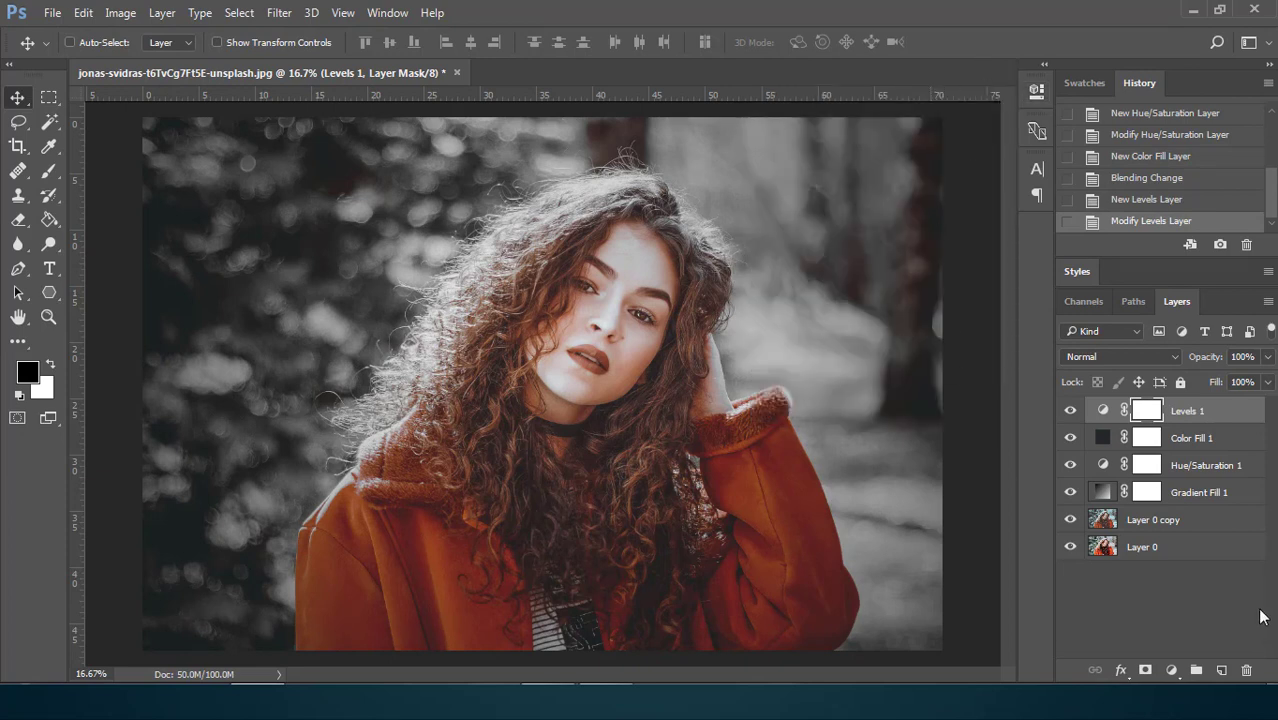
# Group all layers above the original Layer 0 and toggle the group's visibility to compare before and after.
pyautogui.keyDown('shift'); pyautogui.click(1242, 492); pyautogui.keyUp('shift')
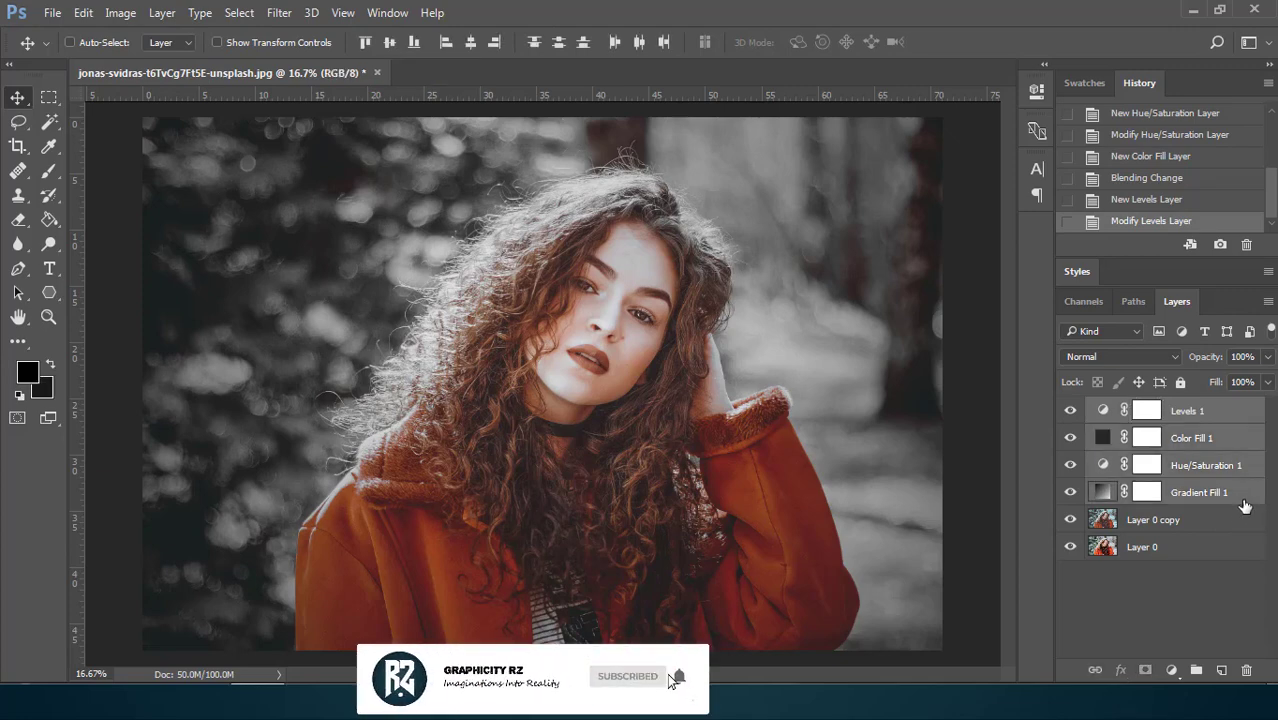
pyautogui.rightClick(1246, 515)
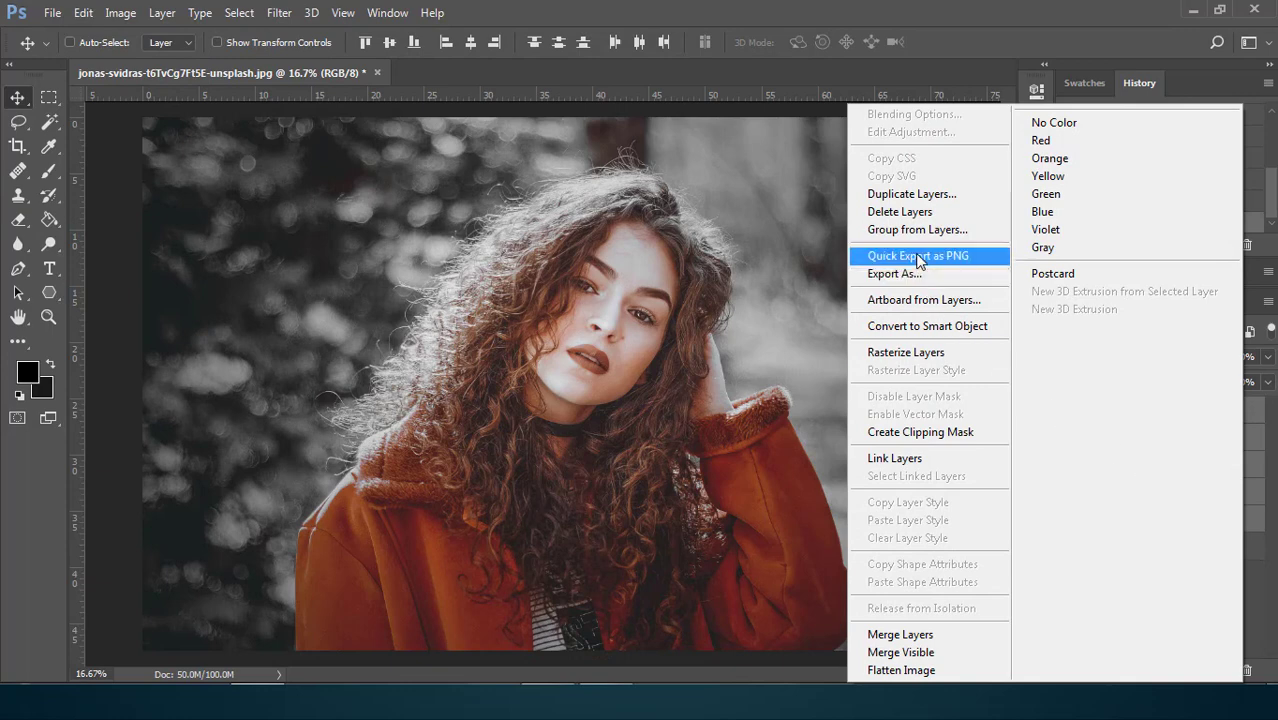
pyautogui.click(868, 228)
pyautogui.click(819, 232)
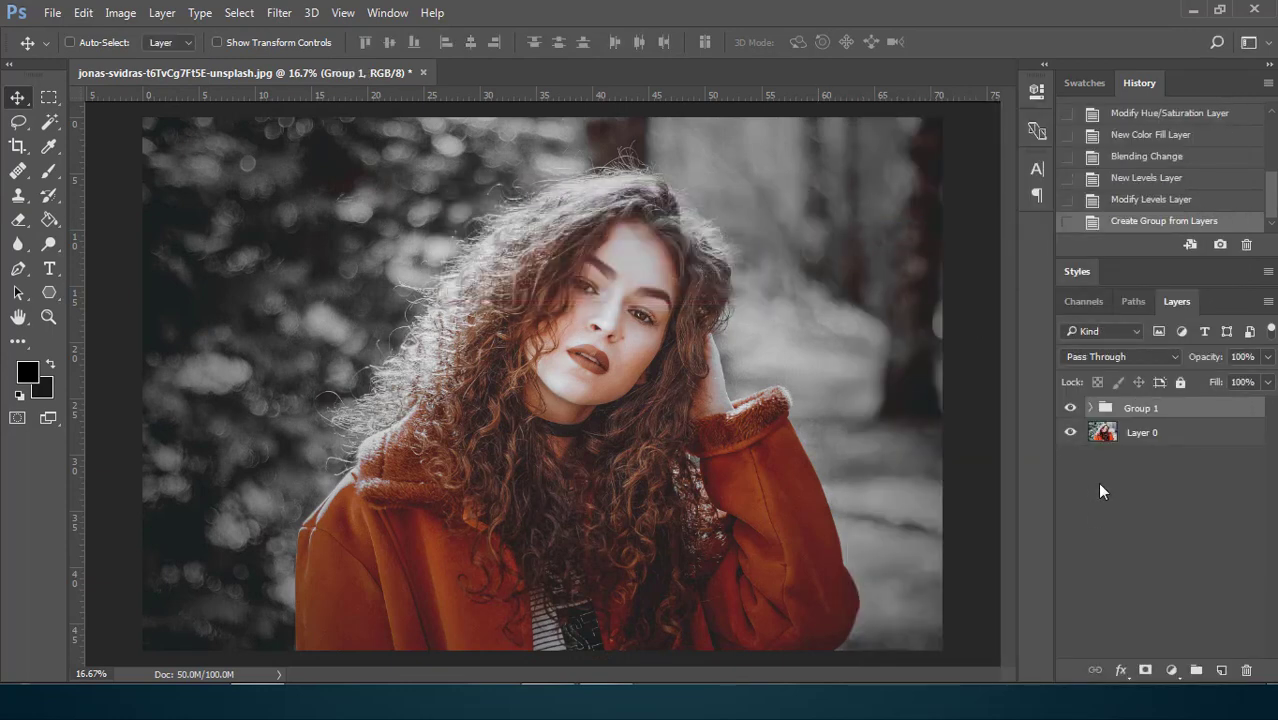
pyautogui.click(1069, 408)
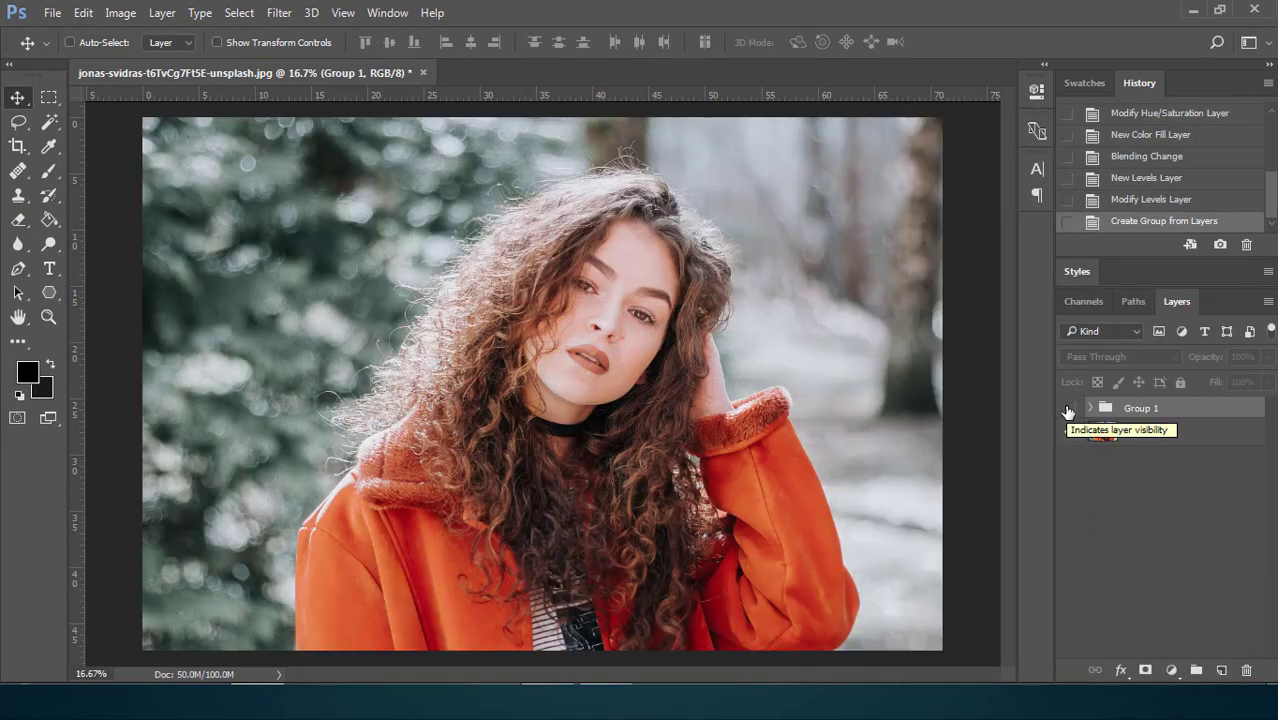
pyautogui.click(1069, 408)
pyautogui.click(1069, 409)
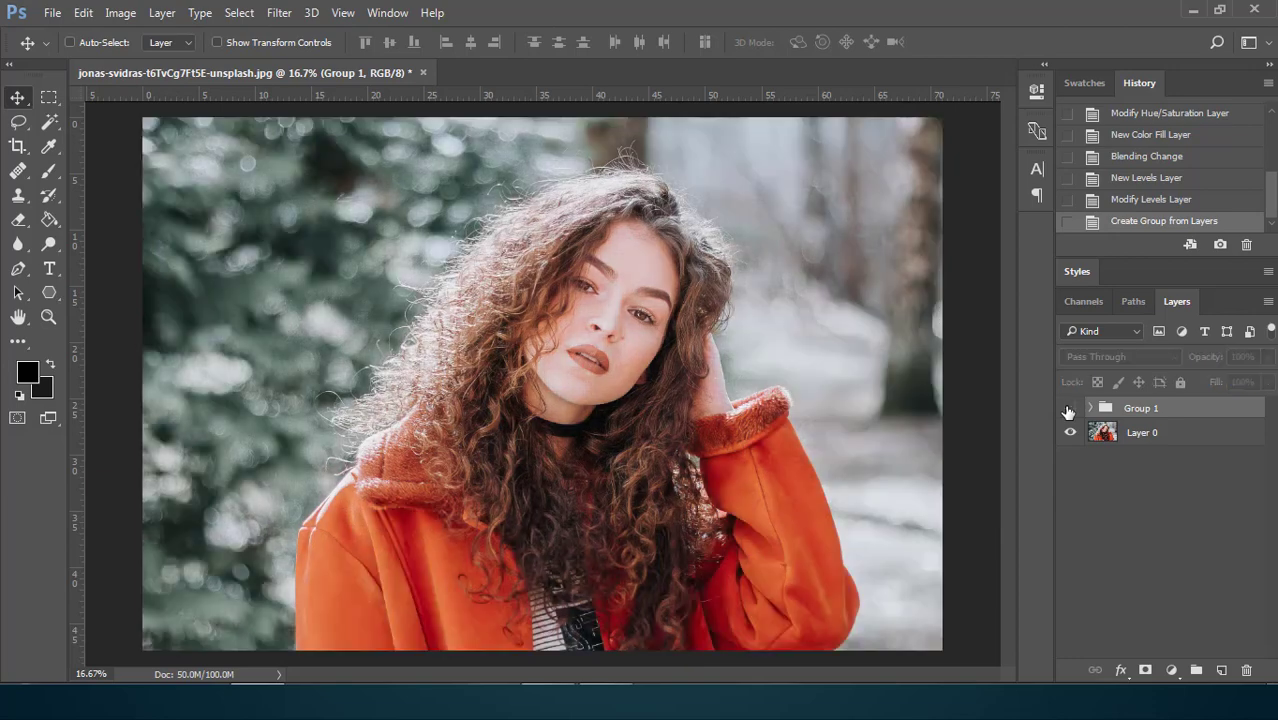